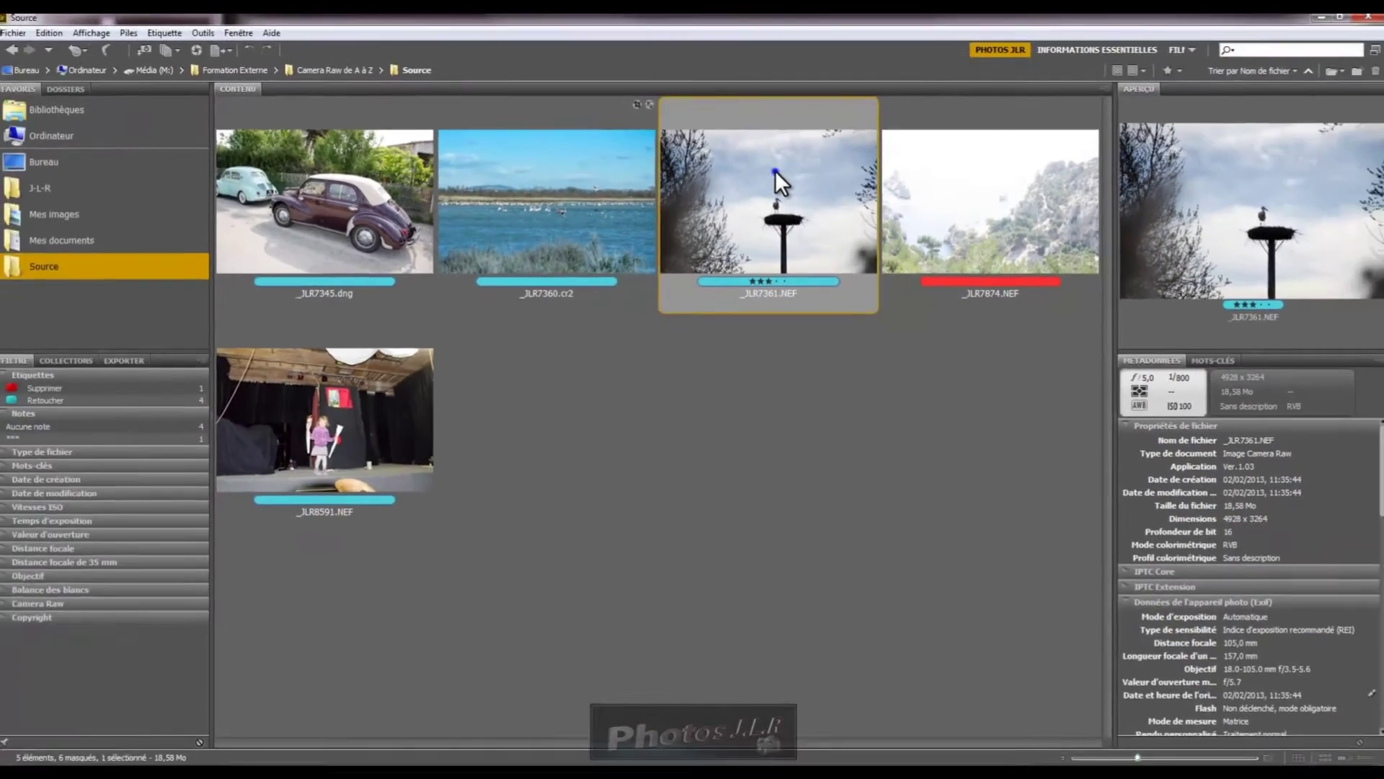
# Open _JLR7361.NEF in Camera Raw and set the adjustment brush's exposure to +1,35
pyautogui.rightClick(687, 284)
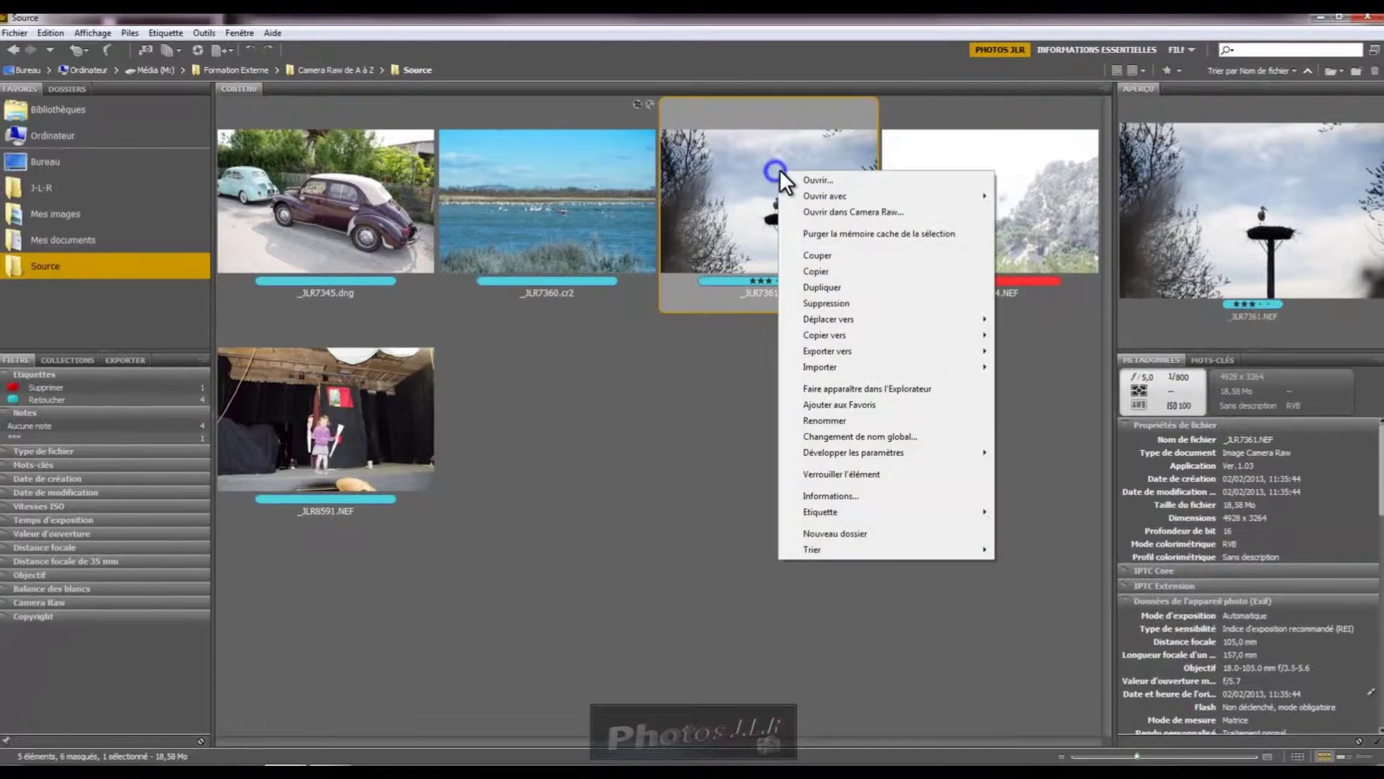
pyautogui.click(858, 211)
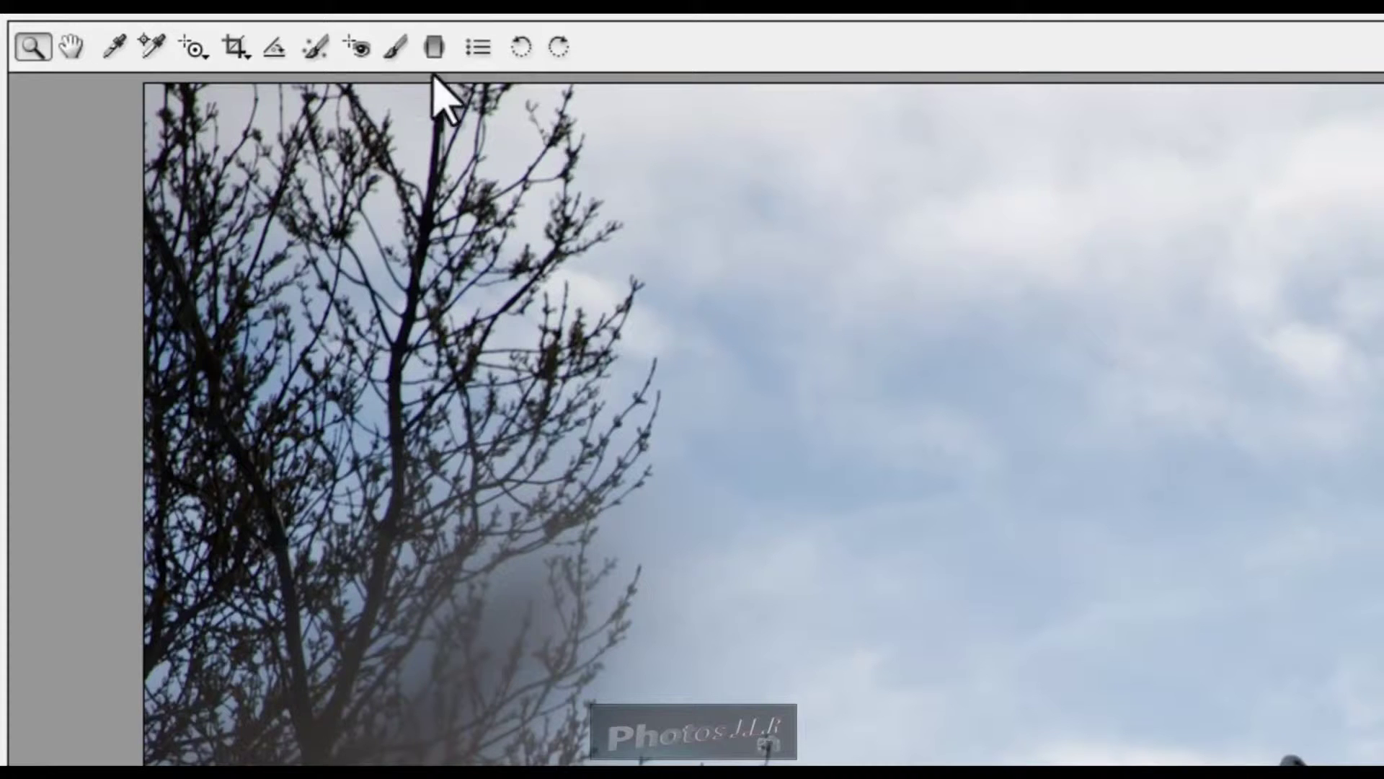
pyautogui.click(398, 50)
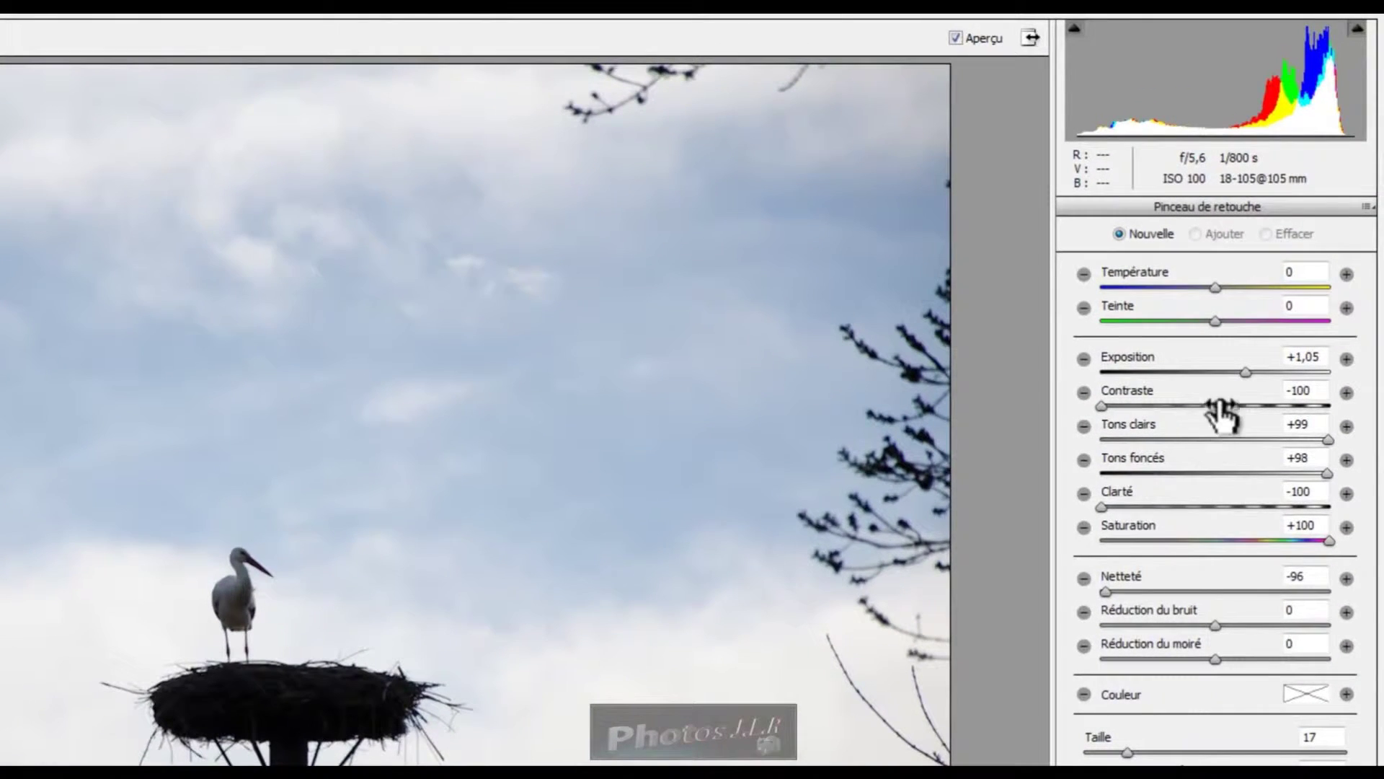
pyautogui.moveTo(1244, 371); pyautogui.dragTo(1253, 373)
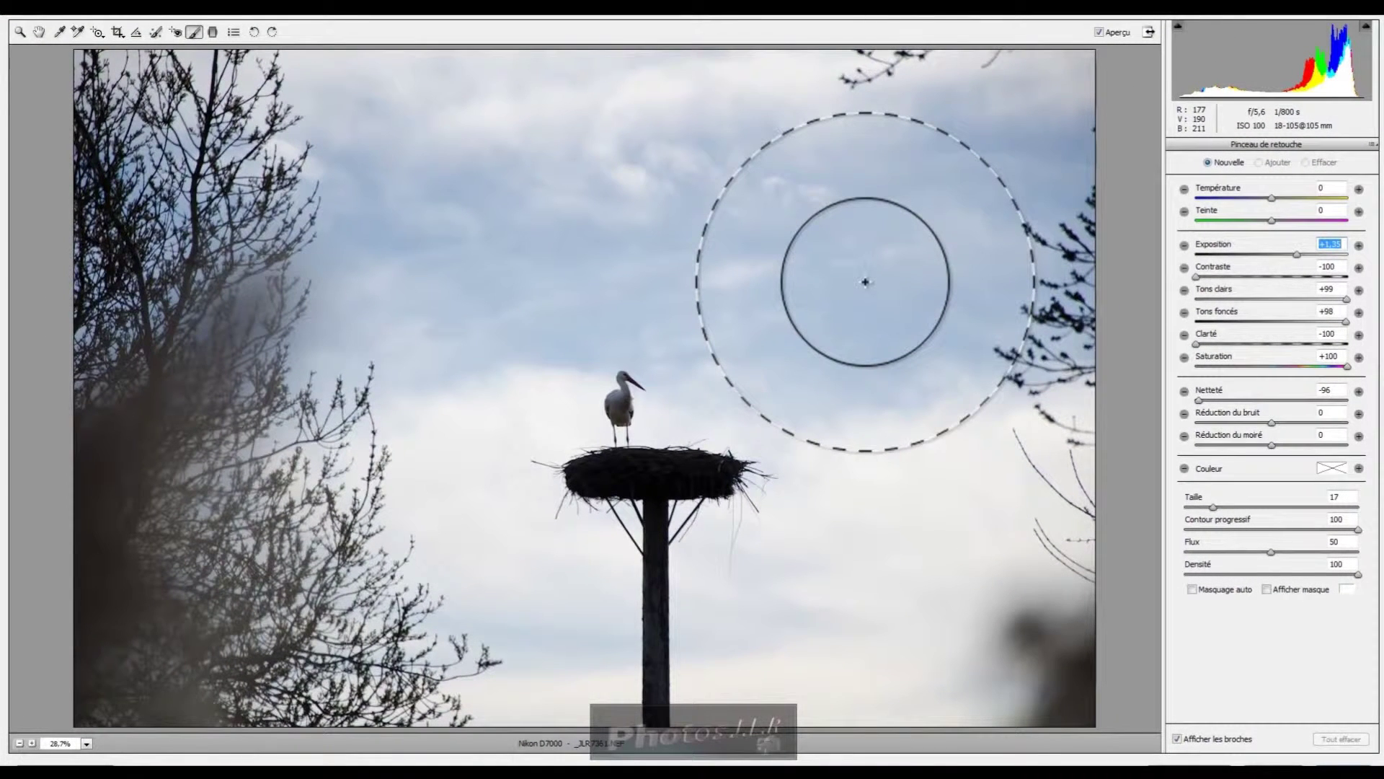
# Paint the size 17 adjustment brush over the dark blur in front of the tree branches beside the sky
pyautogui.press('alt')
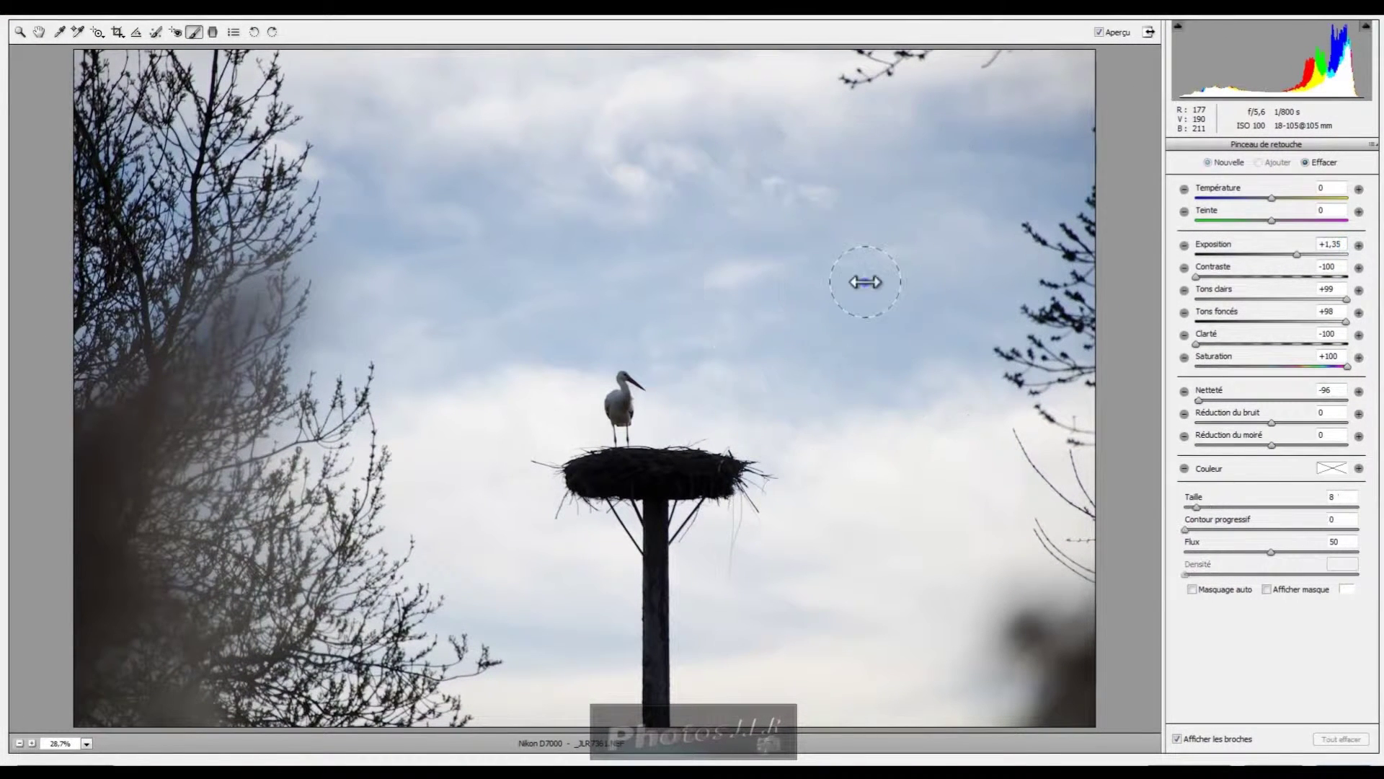
pyautogui.press('alt')
pyautogui.moveTo(871, 281); pyautogui.dragTo(878, 279)
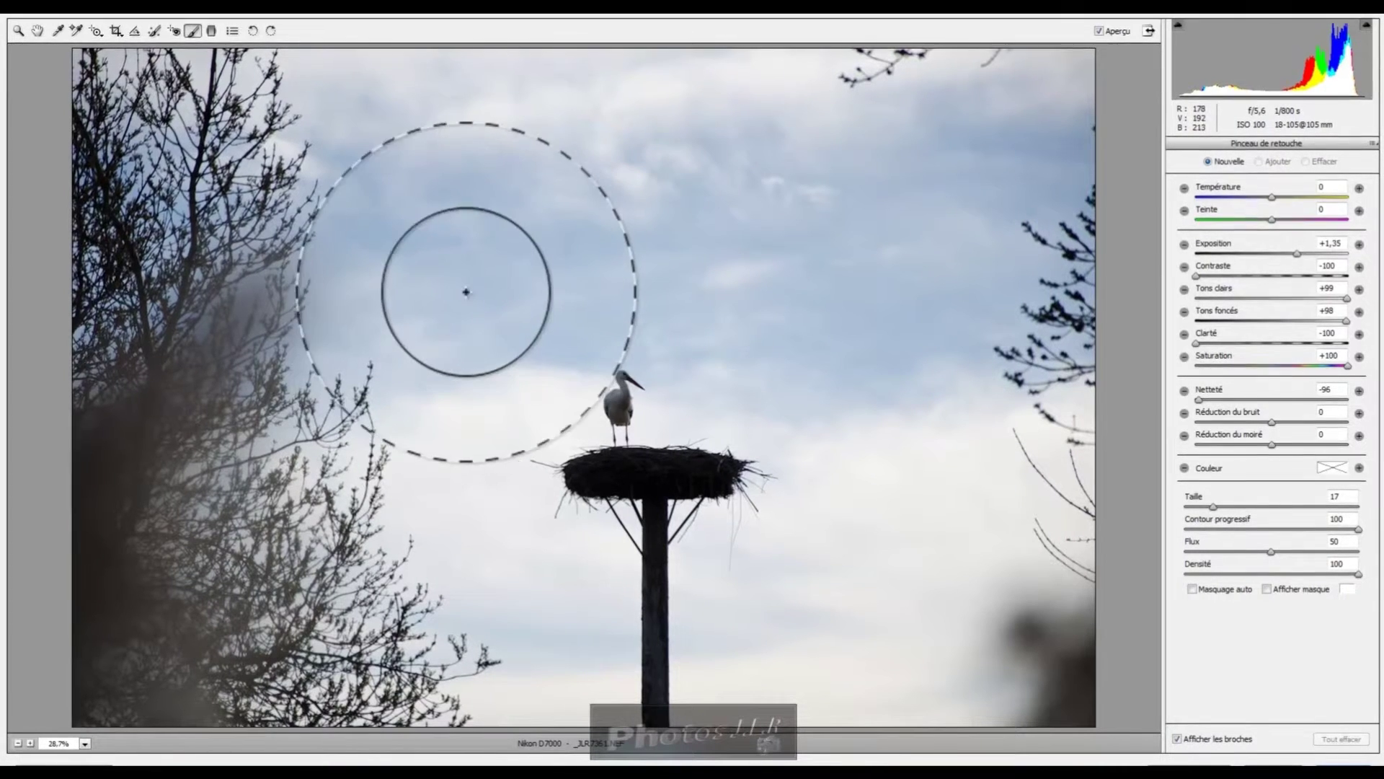
pyautogui.moveTo(278, 271)
pyautogui.mouseDown()
pyautogui.moveTo(247, 279)
pyautogui.moveTo(217, 354)
pyautogui.moveTo(163, 400)
pyautogui.moveTo(392, 447)
pyautogui.mouseUp()
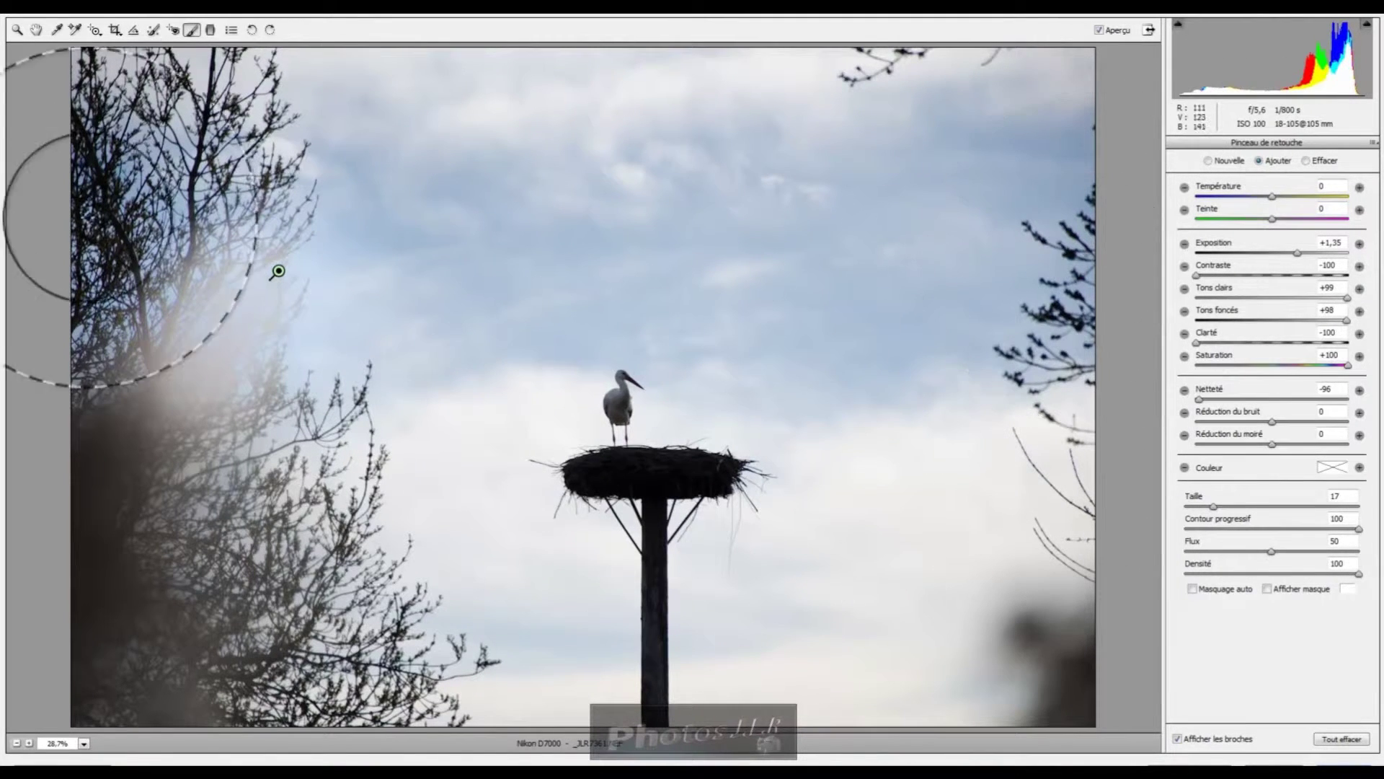
# Create a new brush adjustment and paint over the dark blurred patch in the photo's lower-right corner
pyautogui.click(1207, 160)
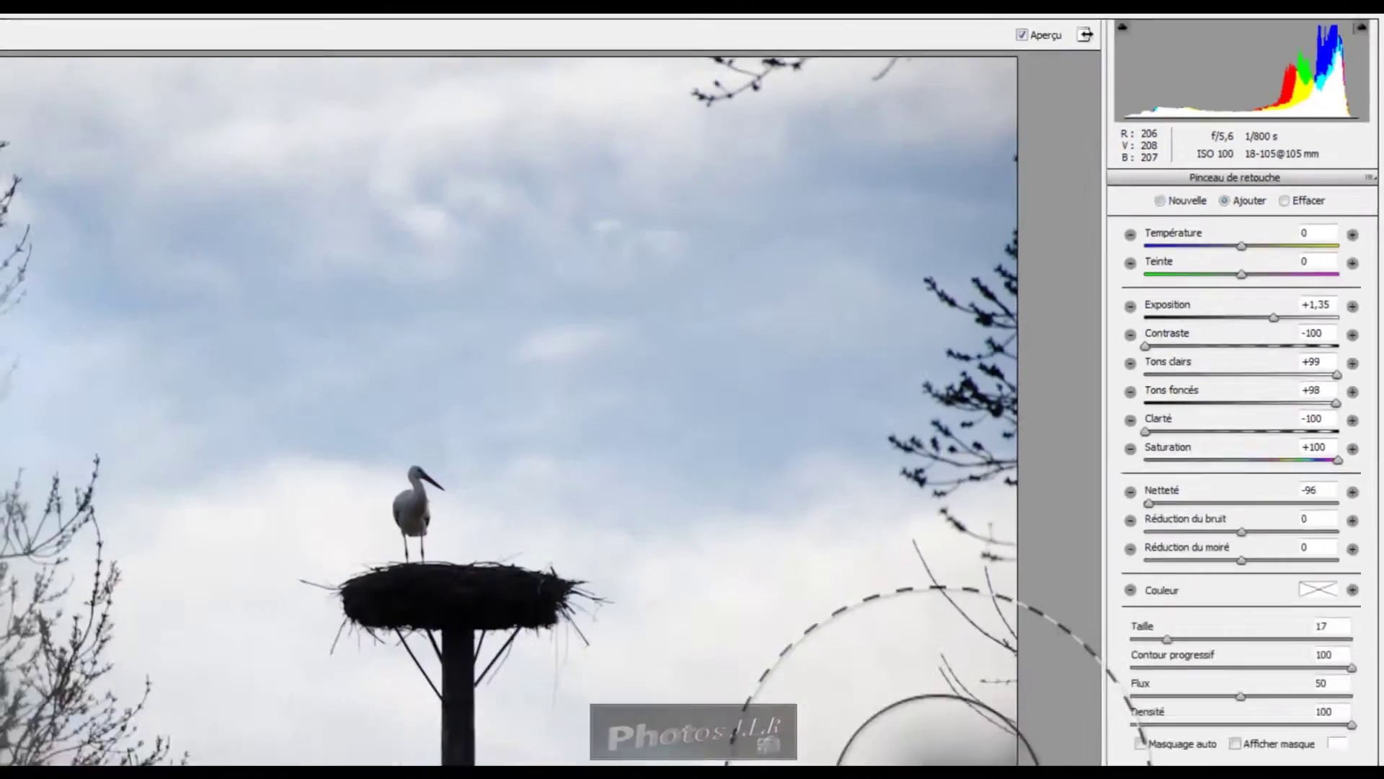
pyautogui.moveTo(989, 605)
pyautogui.mouseDown()
pyautogui.moveTo(1054, 633)
pyautogui.moveTo(1072, 698)
pyautogui.moveTo(1041, 649)
pyautogui.moveTo(1086, 701)
pyautogui.moveTo(1077, 694)
pyautogui.mouseUp()
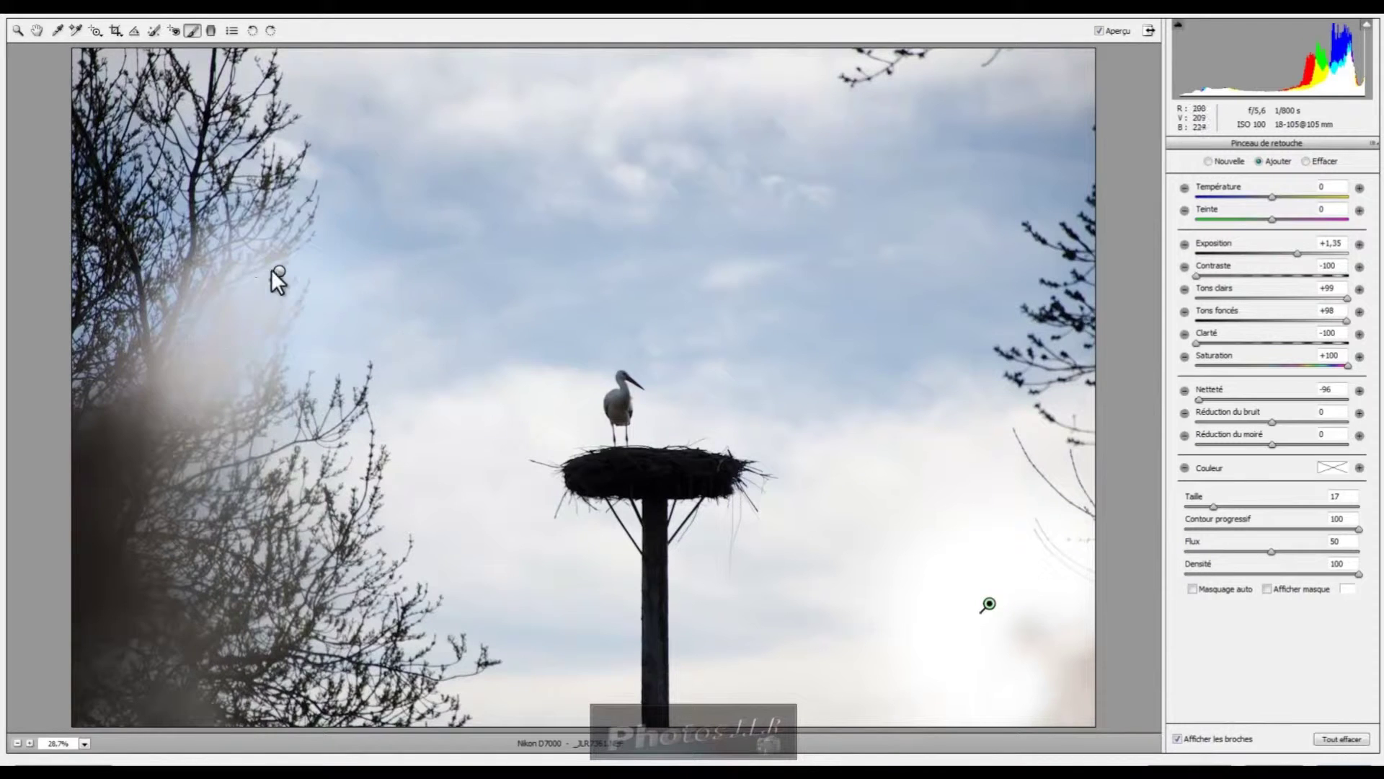
pyautogui.click(279, 271)
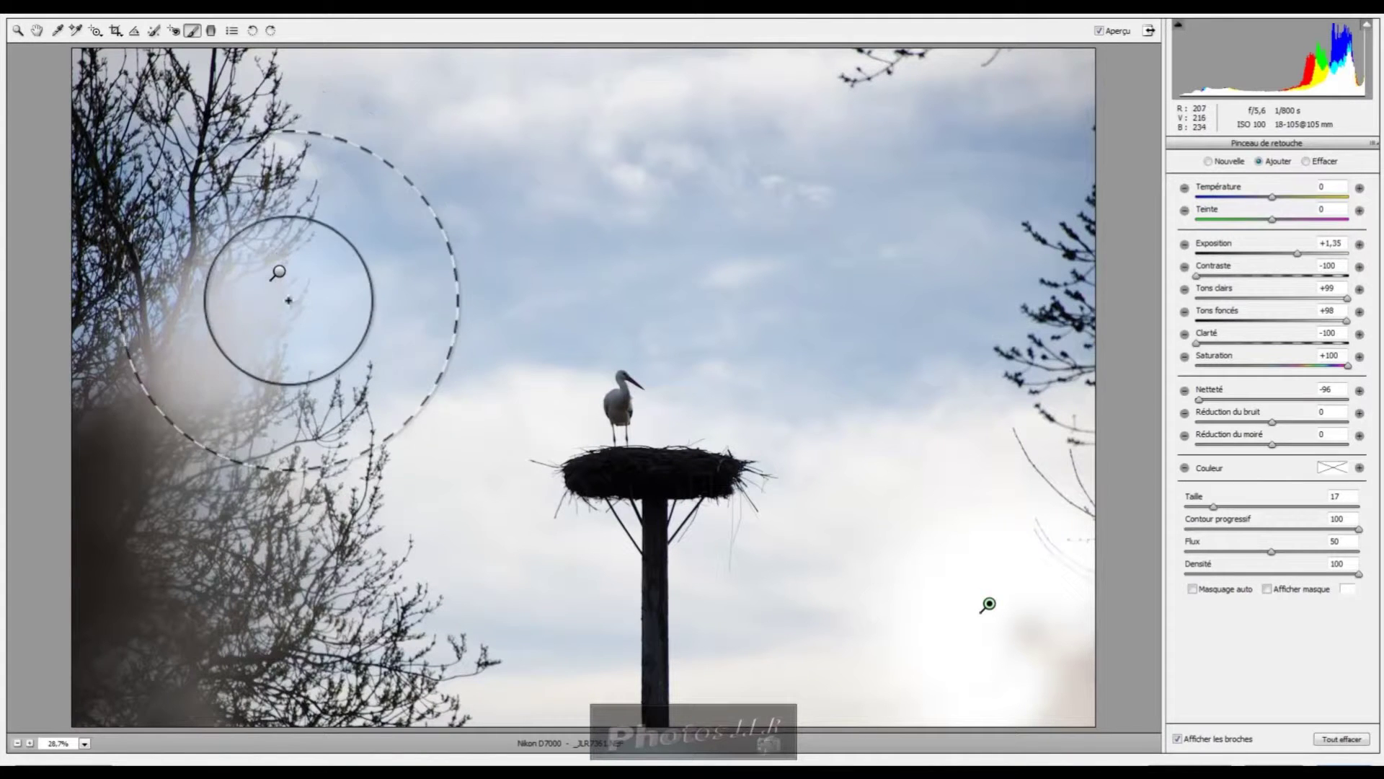
pyautogui.click(279, 270)
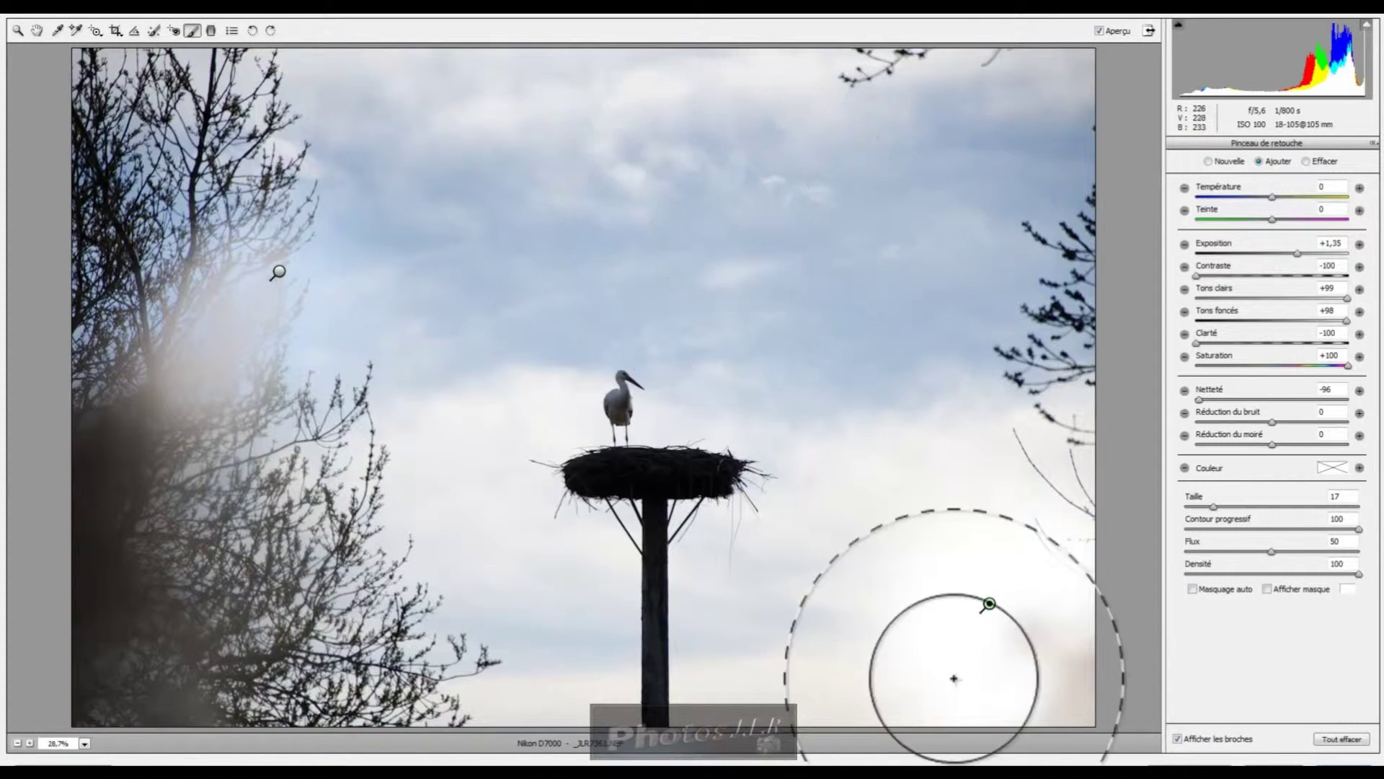
pyautogui.click(1067, 677)
pyautogui.click(1084, 679)
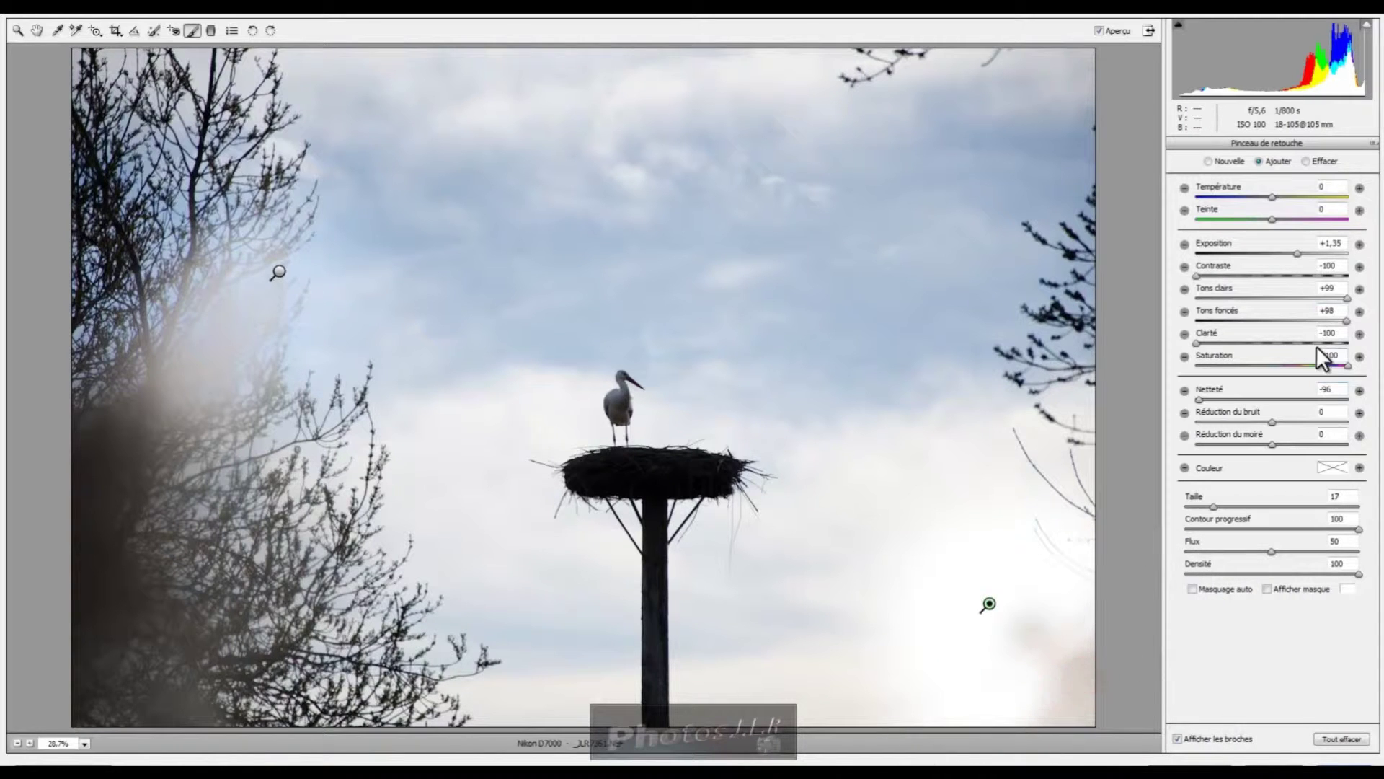
# Set the lower-right correction's exposure to +1,70 and clarity to -68, painting over the dark corner patch again
pyautogui.moveTo(1301, 252); pyautogui.dragTo(1305, 253)
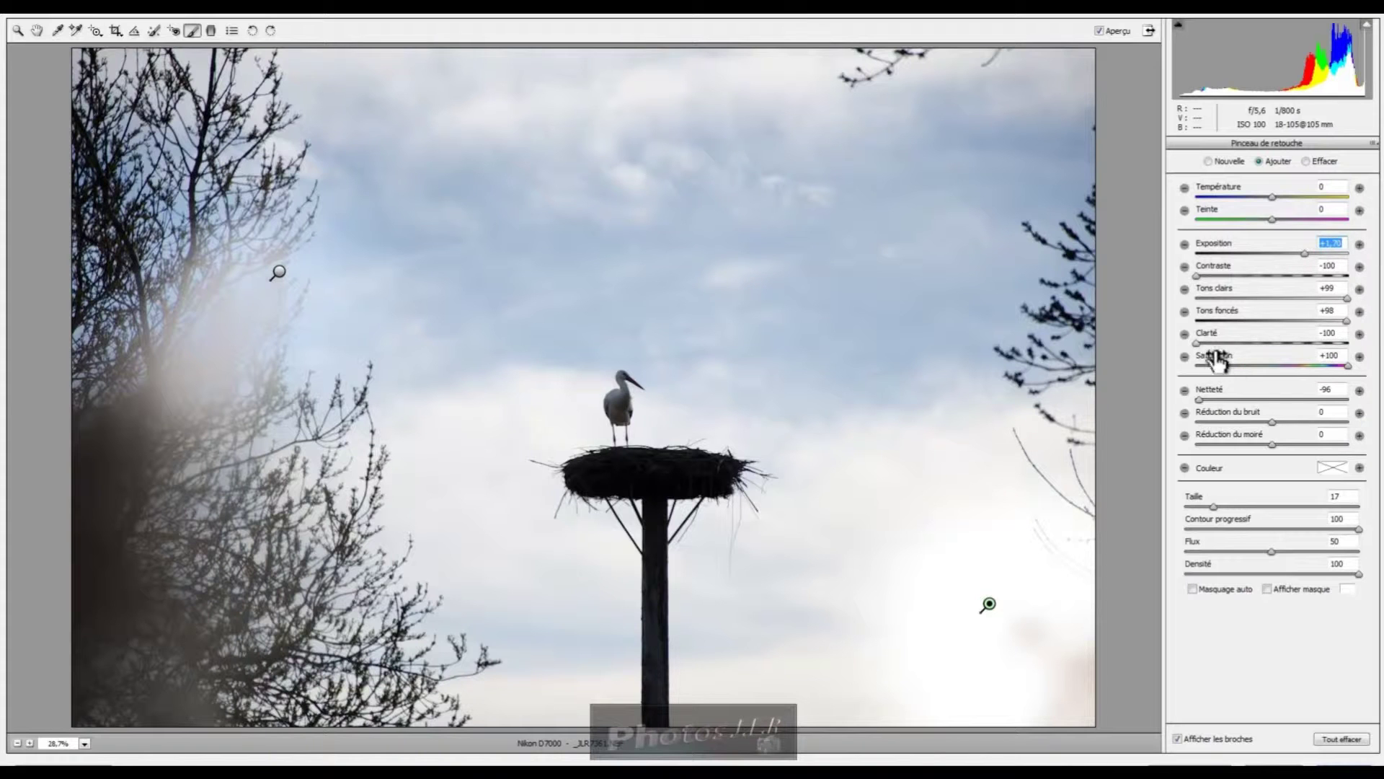
pyautogui.moveTo(1196, 344); pyautogui.dragTo(1206, 344)
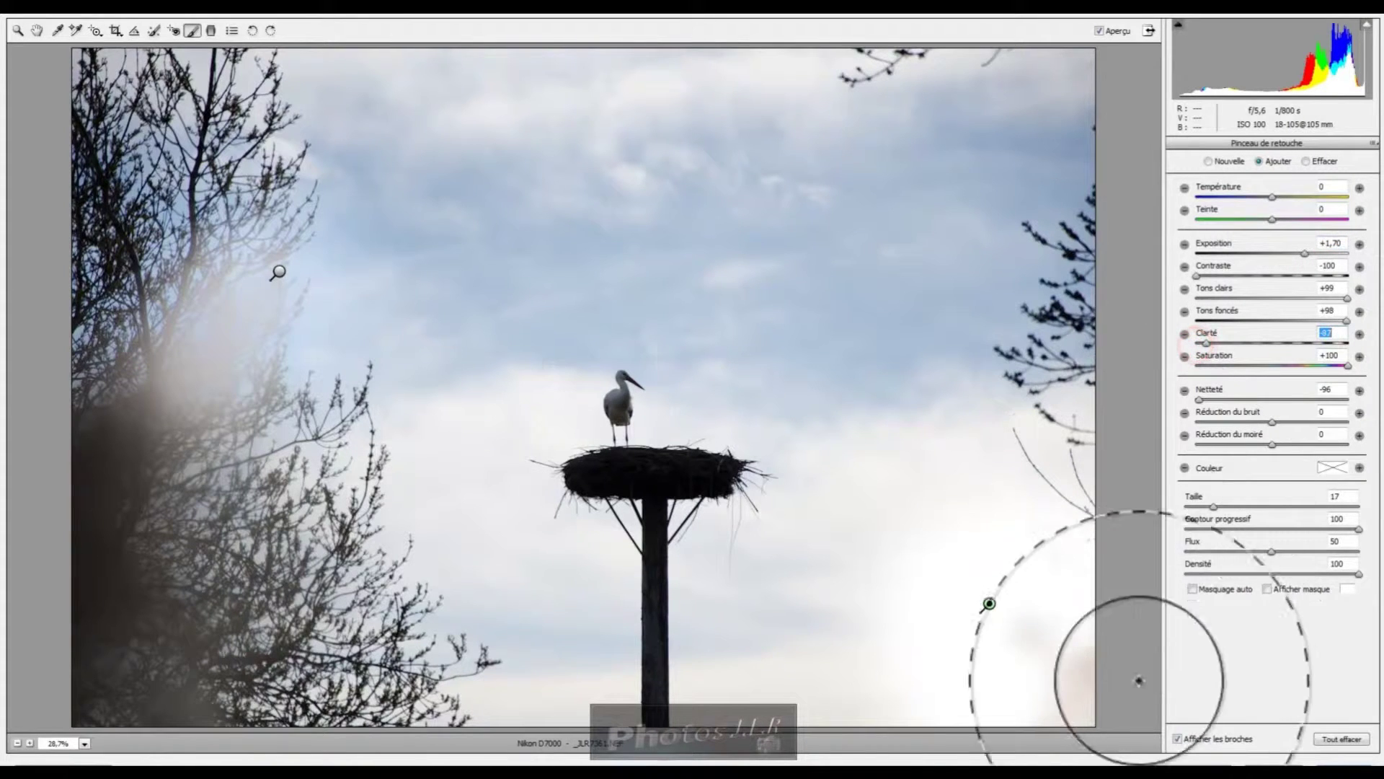
pyautogui.moveTo(1084, 684)
pyautogui.mouseDown()
pyautogui.moveTo(1055, 687)
pyautogui.moveTo(1092, 679)
pyautogui.mouseUp()
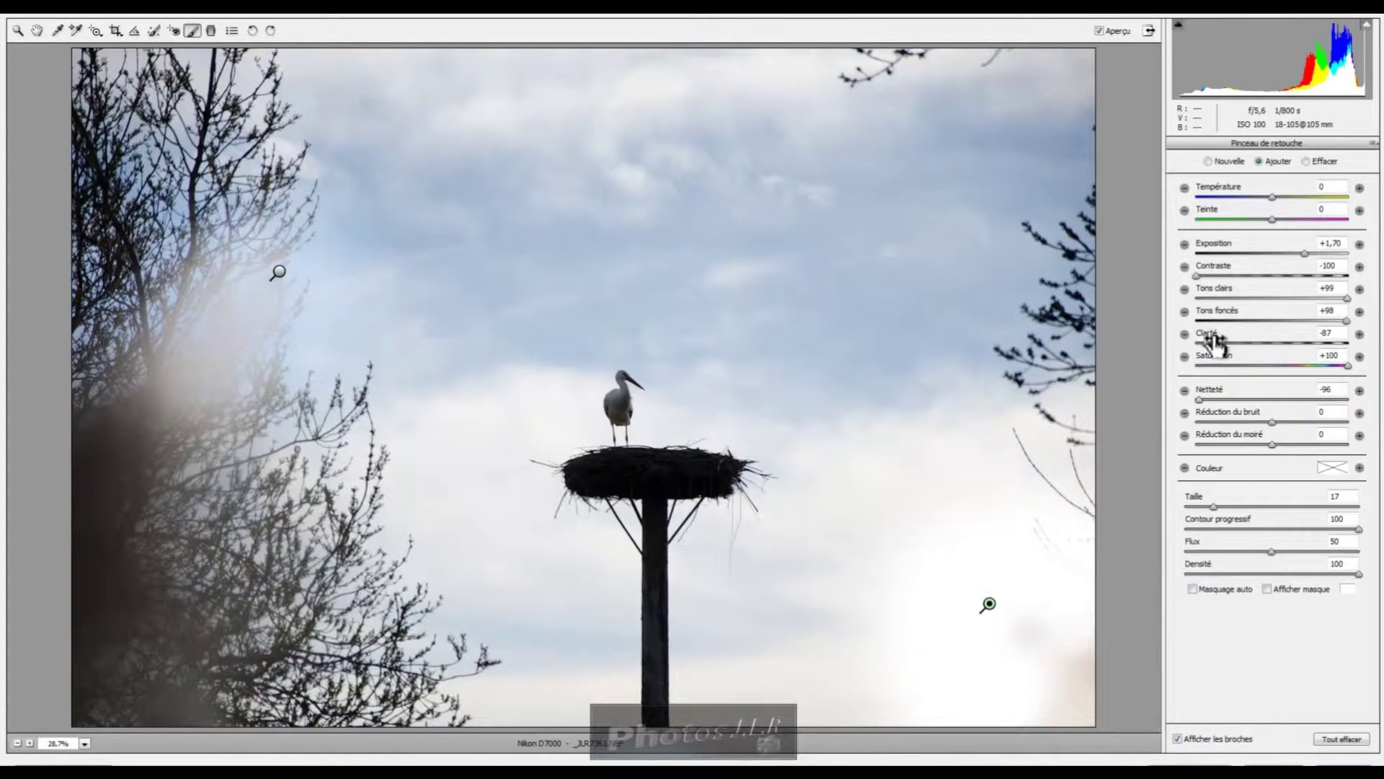
pyautogui.moveTo(1210, 343); pyautogui.dragTo(1222, 343)
pyautogui.click(1066, 692)
# Test exposure extremes on the lower-right brush correction, set it to +1,85, and leave the adjustment brush
pyautogui.click(1197, 253)
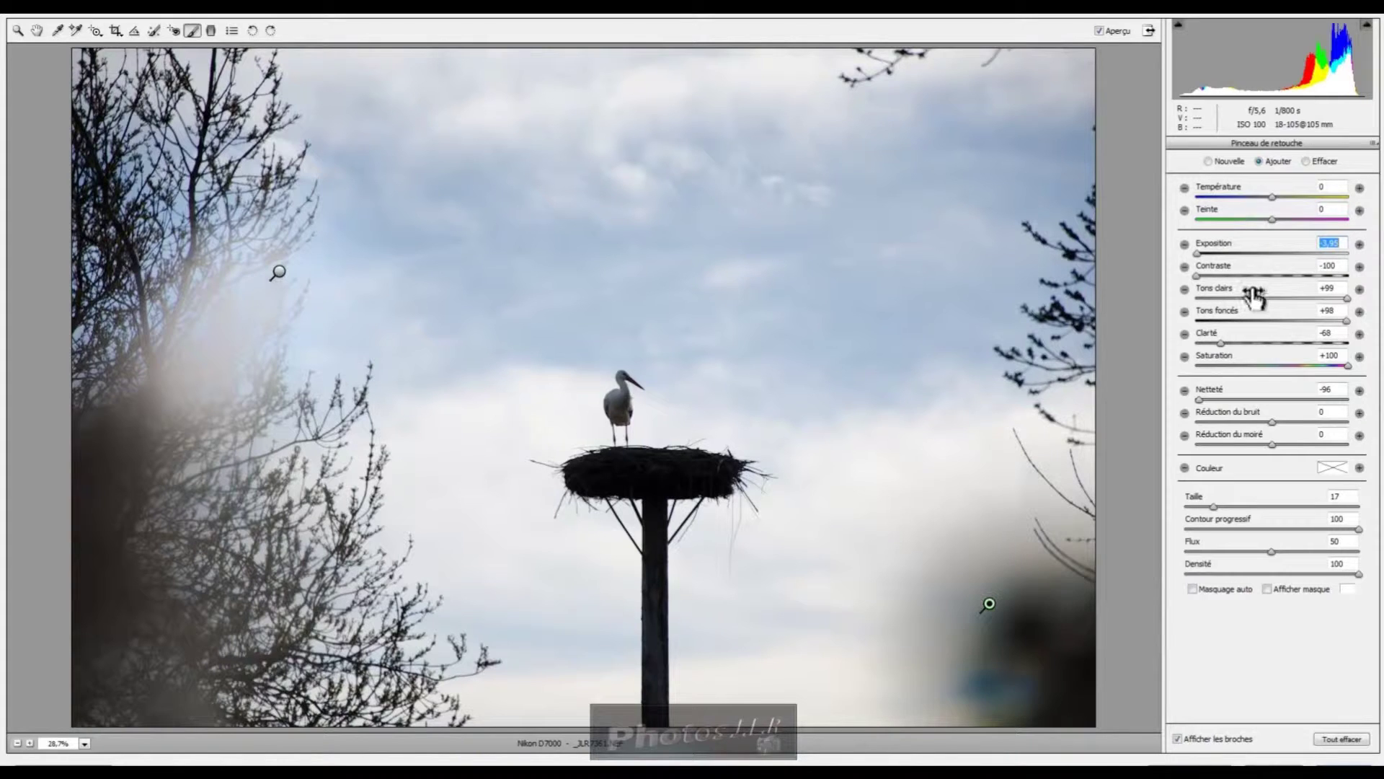
pyautogui.click(1313, 252)
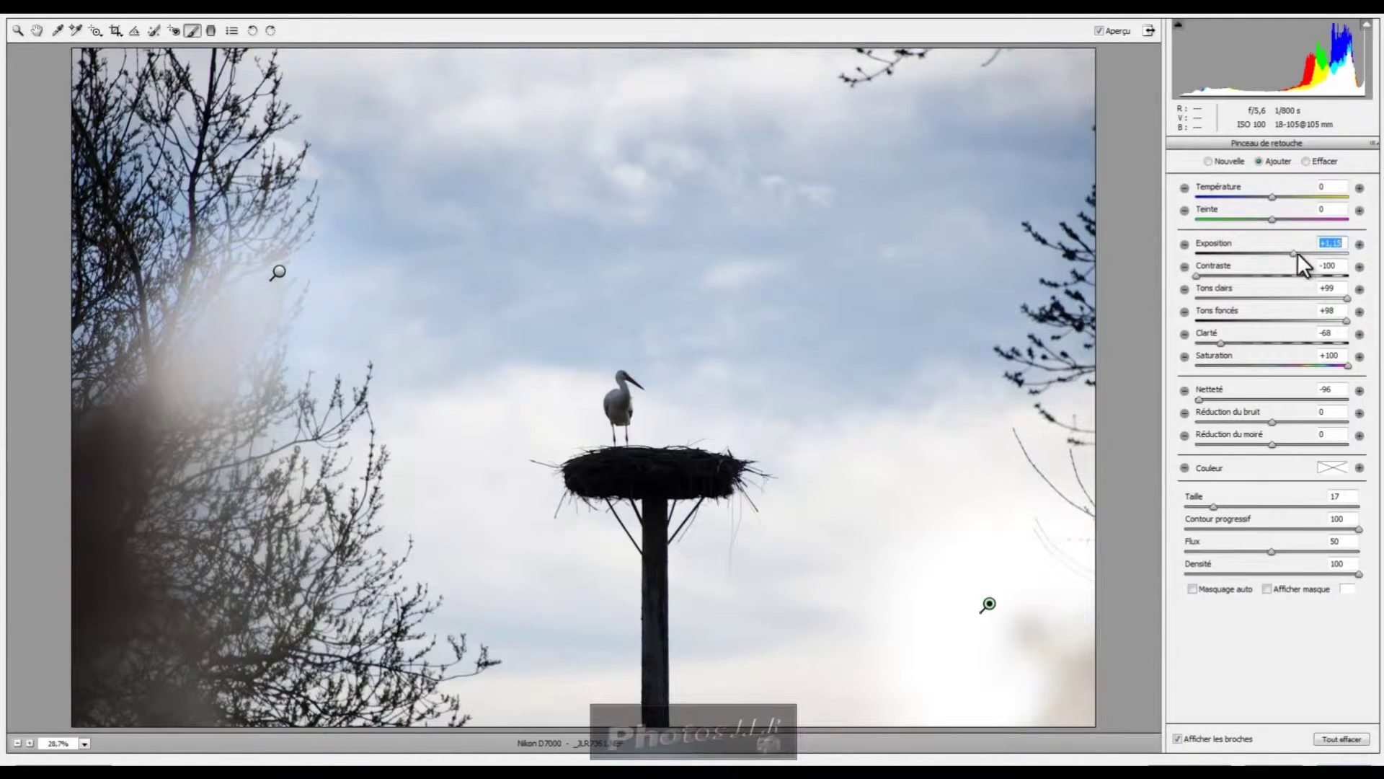
pyautogui.moveTo(1029, 632)
pyautogui.mouseDown()
pyautogui.moveTo(1040, 656)
pyautogui.moveTo(1035, 639)
pyautogui.moveTo(1060, 655)
pyautogui.moveTo(1031, 660)
pyautogui.mouseUp()
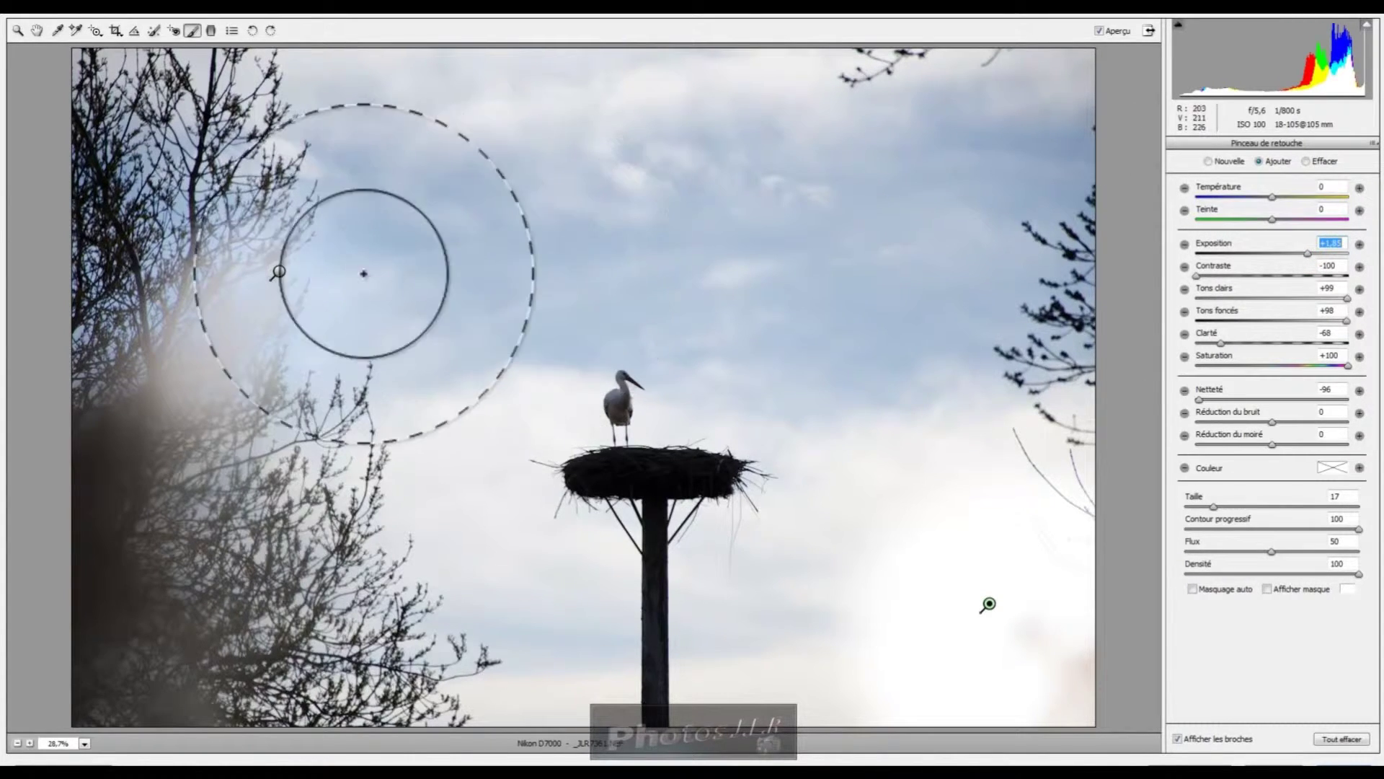
pyautogui.moveTo(253, 308)
pyautogui.mouseDown()
pyautogui.moveTo(324, 294)
pyautogui.moveTo(240, 380)
pyautogui.moveTo(318, 411)
pyautogui.mouseUp()
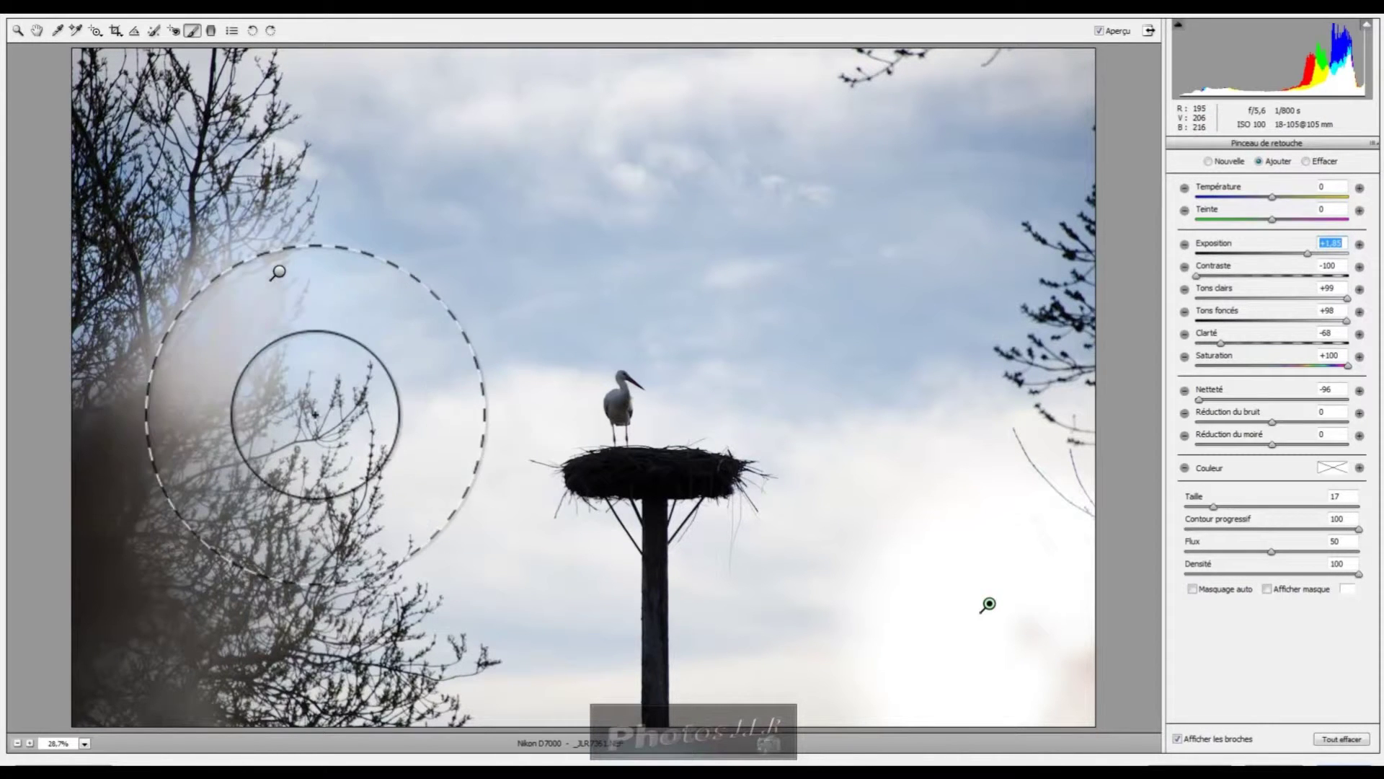
pyautogui.click(34, 29)
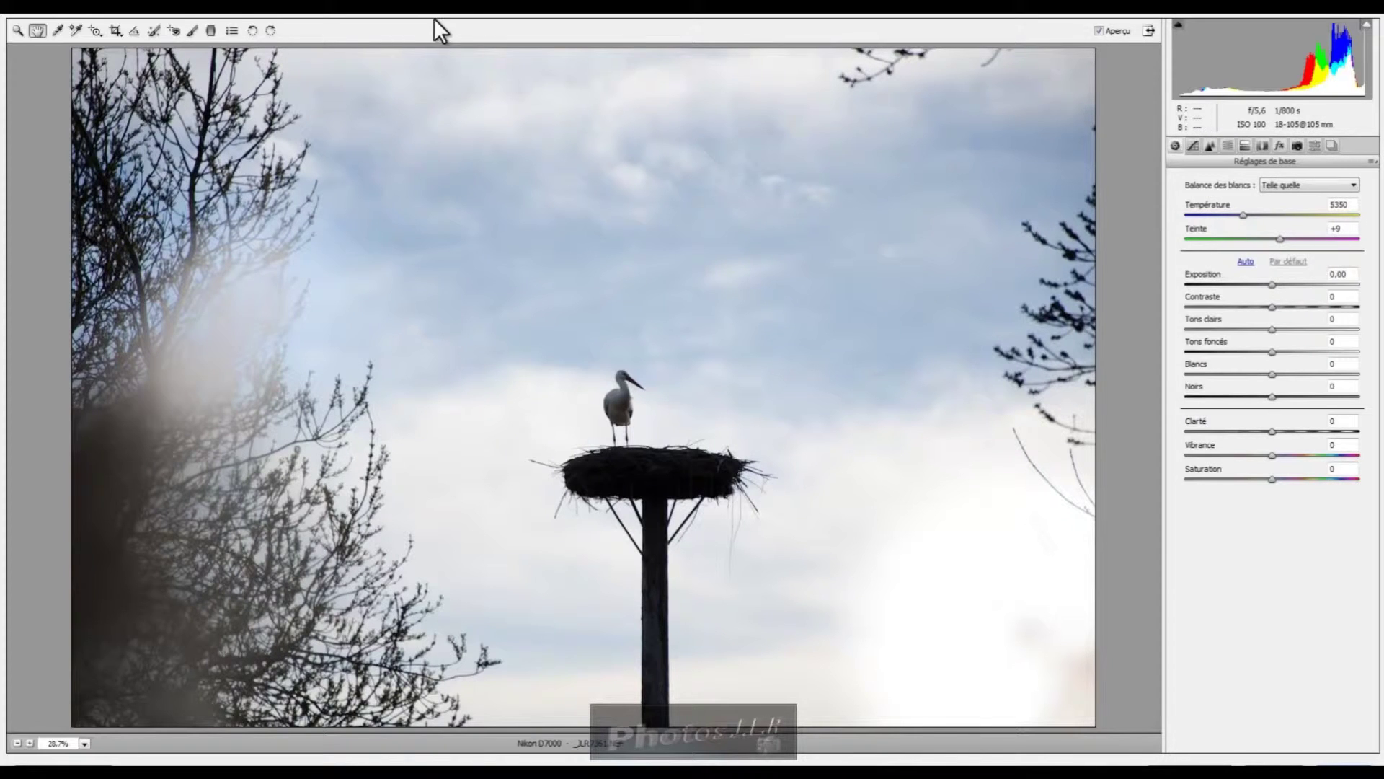
# Set up the spot removal tool in Corriger mode with a radius of 53 and an opacity of 53
pyautogui.click(153, 30)
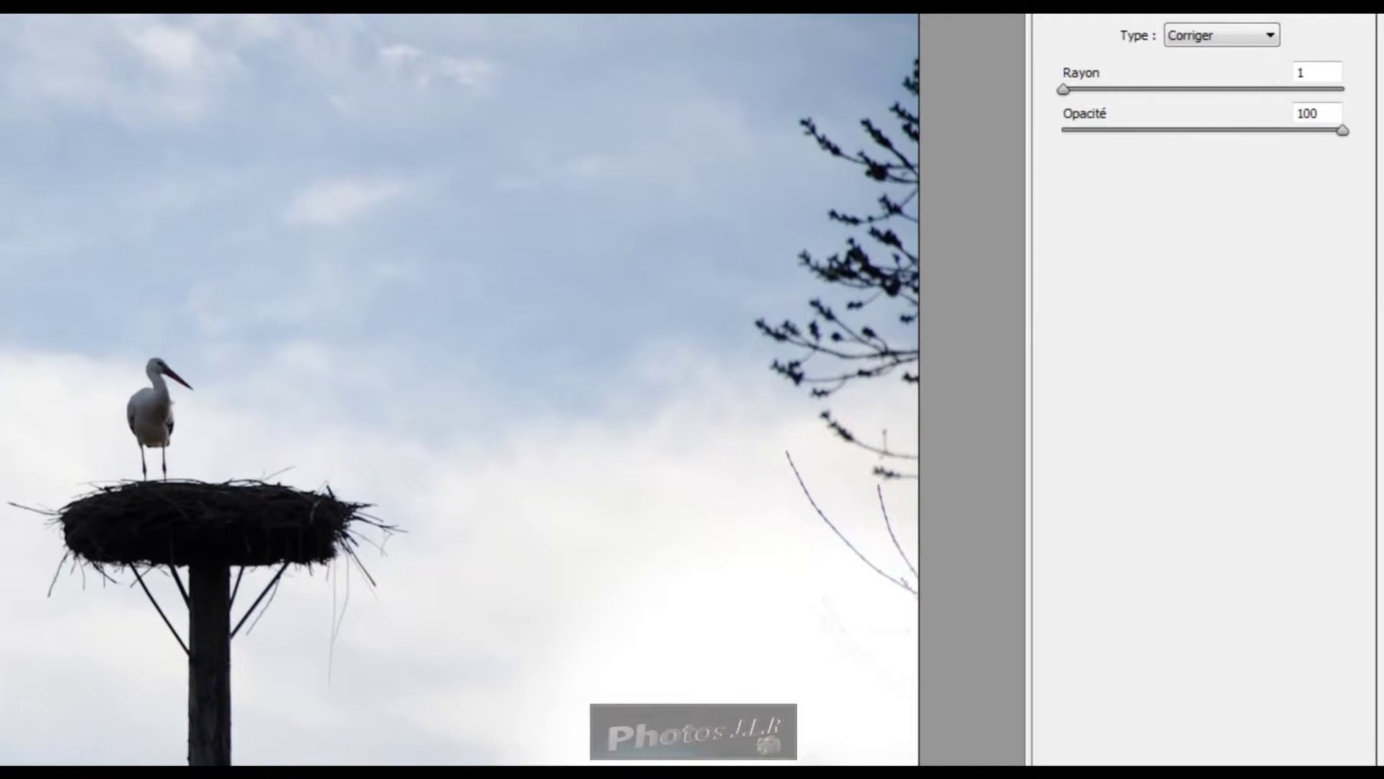
pyautogui.moveTo(1065, 89); pyautogui.dragTo(1122, 90)
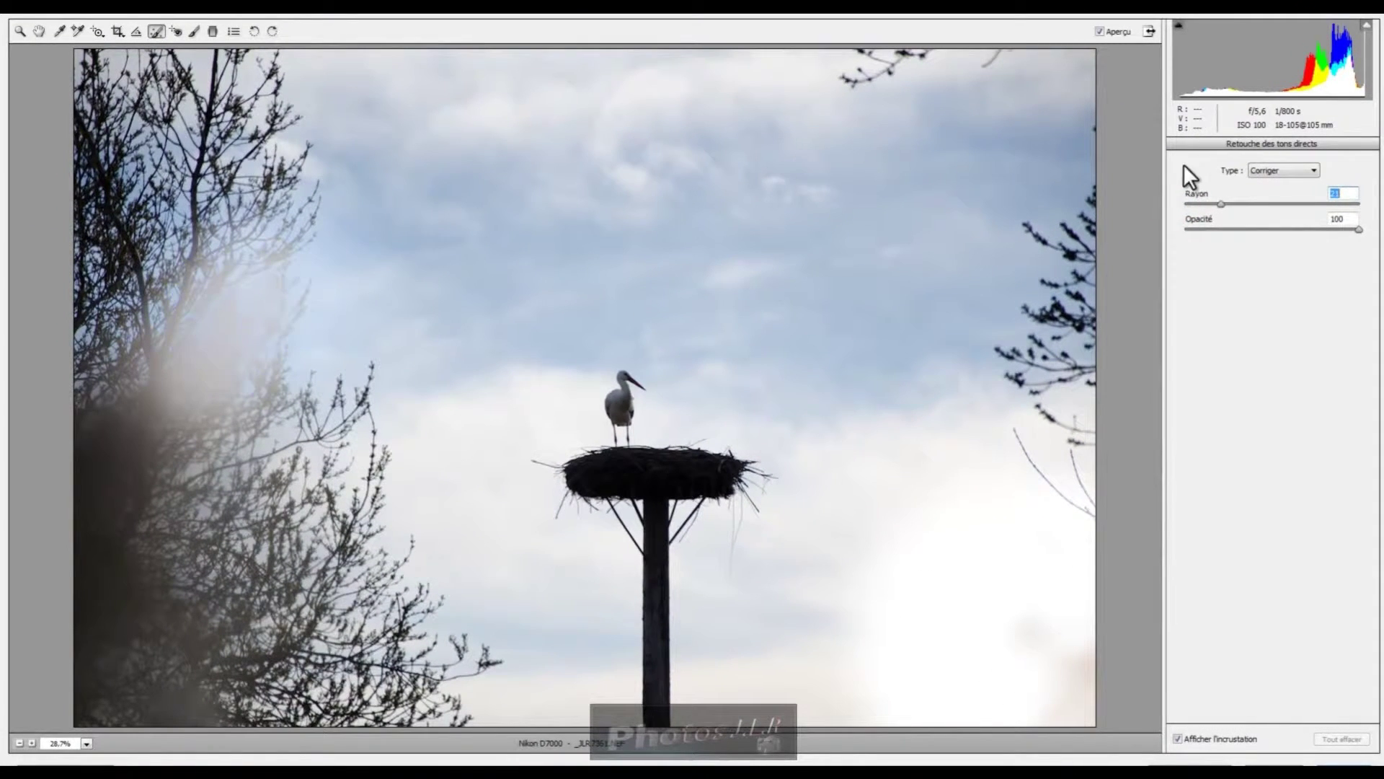
pyautogui.moveTo(1219, 203); pyautogui.dragTo(1248, 203)
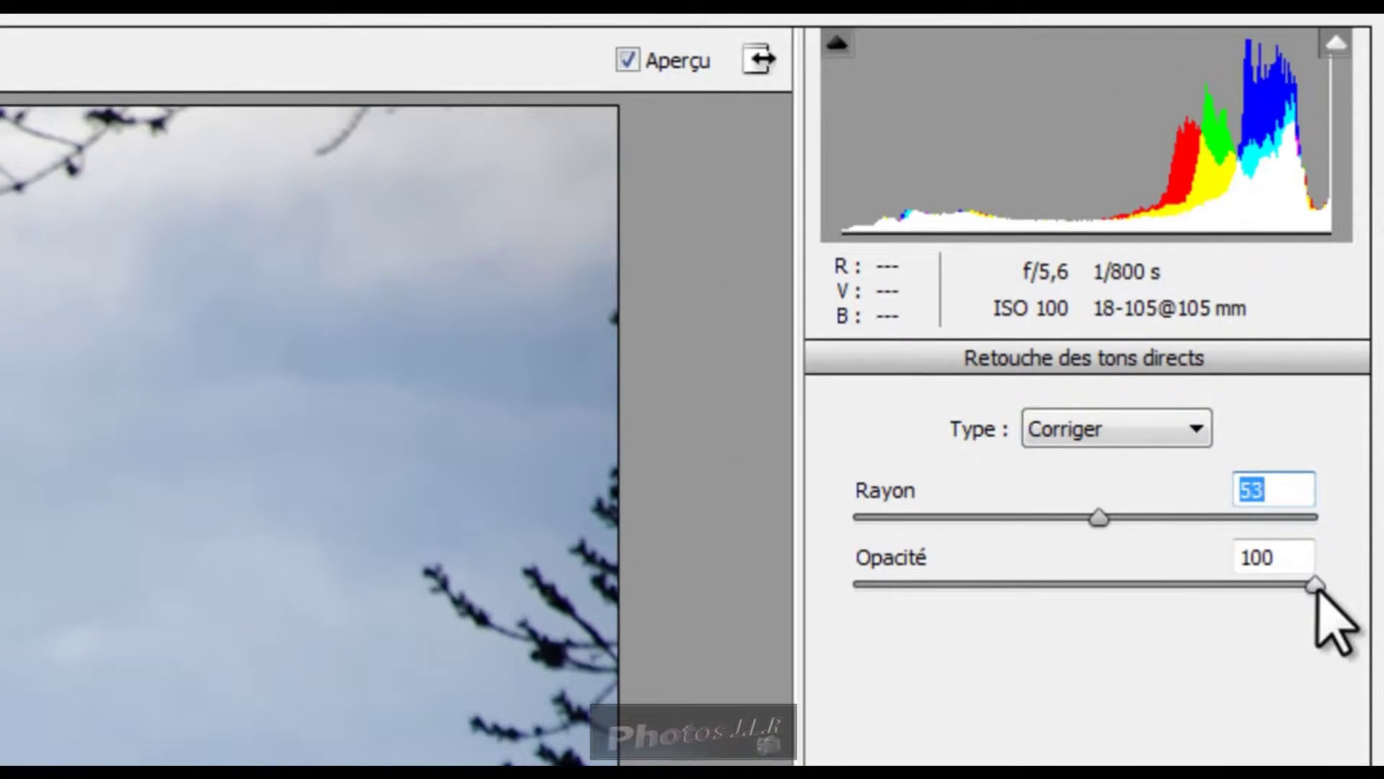
pyautogui.moveTo(1320, 582); pyautogui.dragTo(1099, 587)
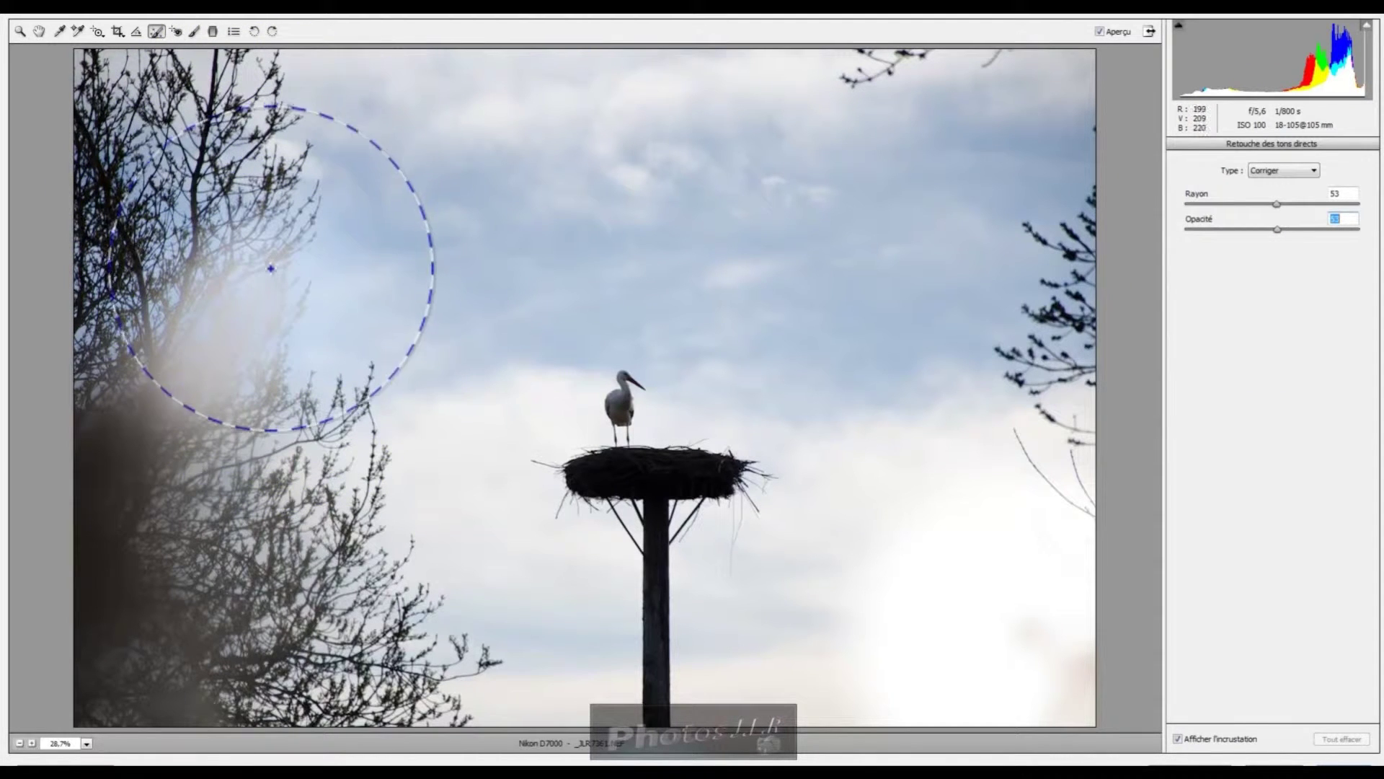
# Place a healing spot on the lightened blur among the tree branches and reposition its source over the upper branches
pyautogui.click(255, 311)
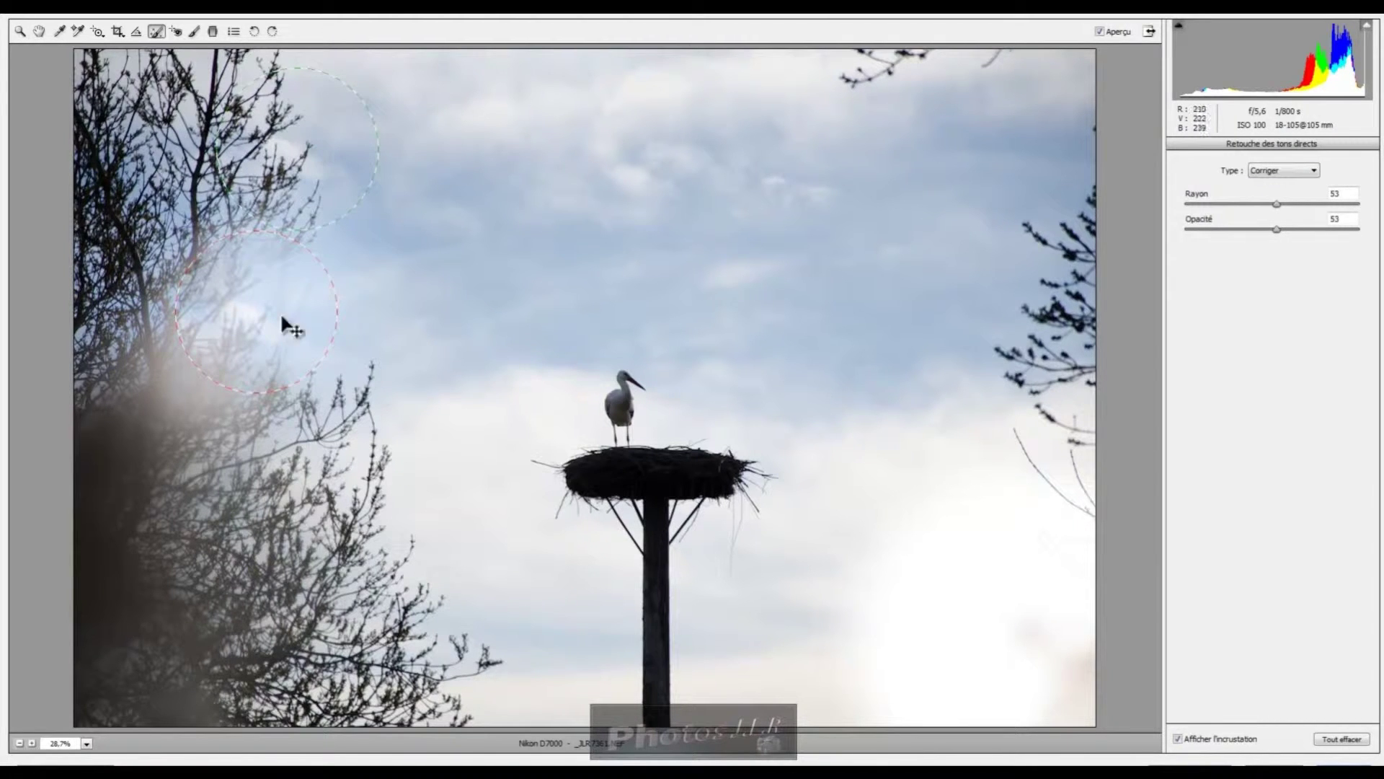
pyautogui.click(321, 74)
pyautogui.moveTo(294, 67)
pyautogui.mouseDown()
pyautogui.moveTo(234, 61)
pyautogui.moveTo(256, 65)
pyautogui.mouseUp()
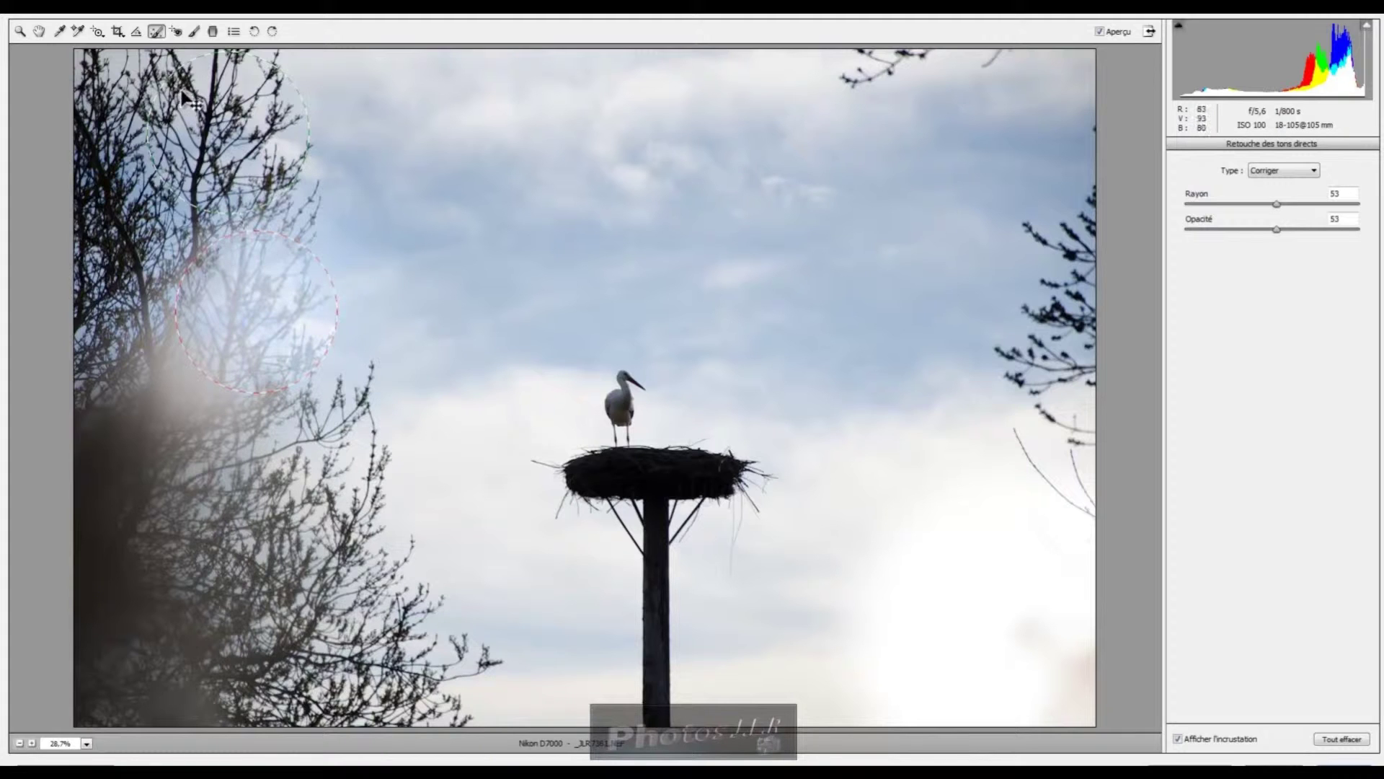
pyautogui.moveTo(217, 88); pyautogui.dragTo(243, 79)
pyautogui.click(39, 31)
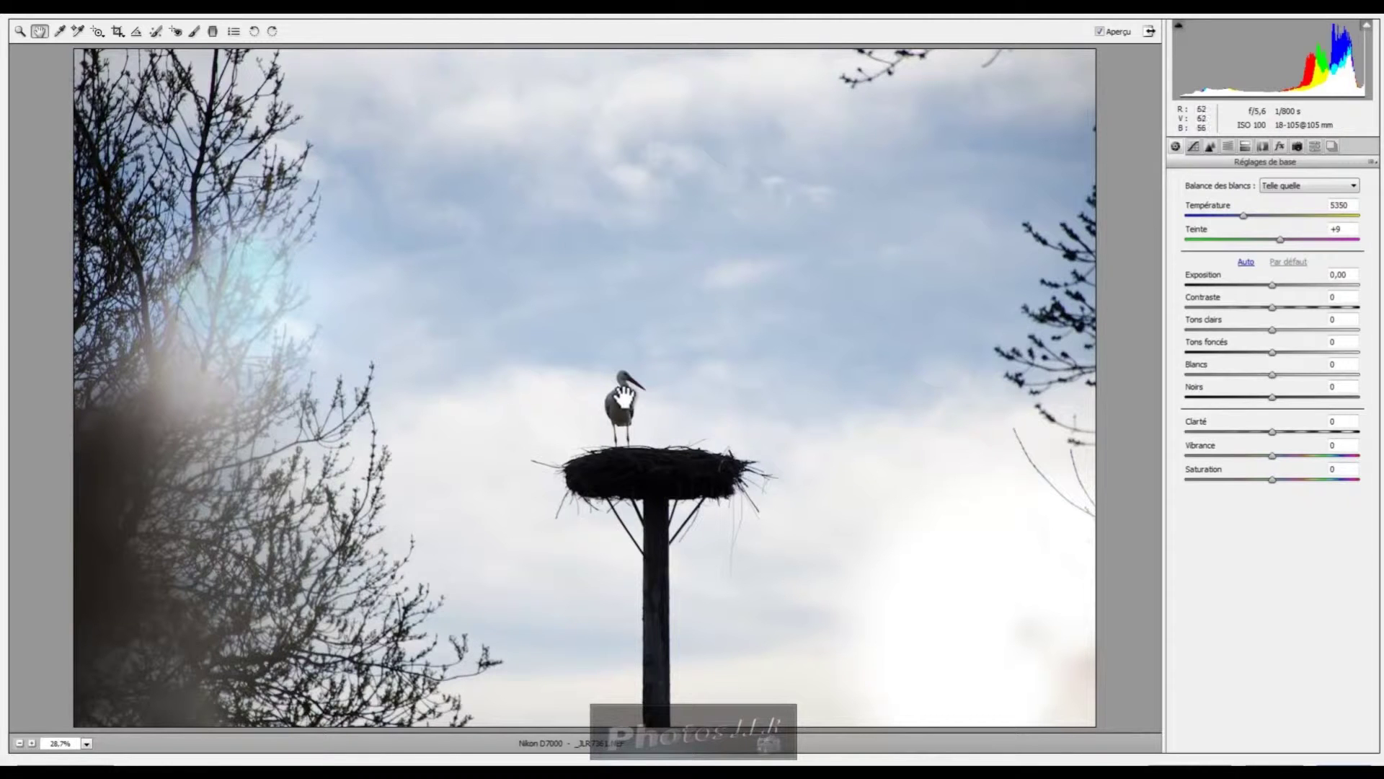
# Crop the photo around the stork and nest, excluding the blurred tree trunk, and apply the crop
pyautogui.click(118, 30)
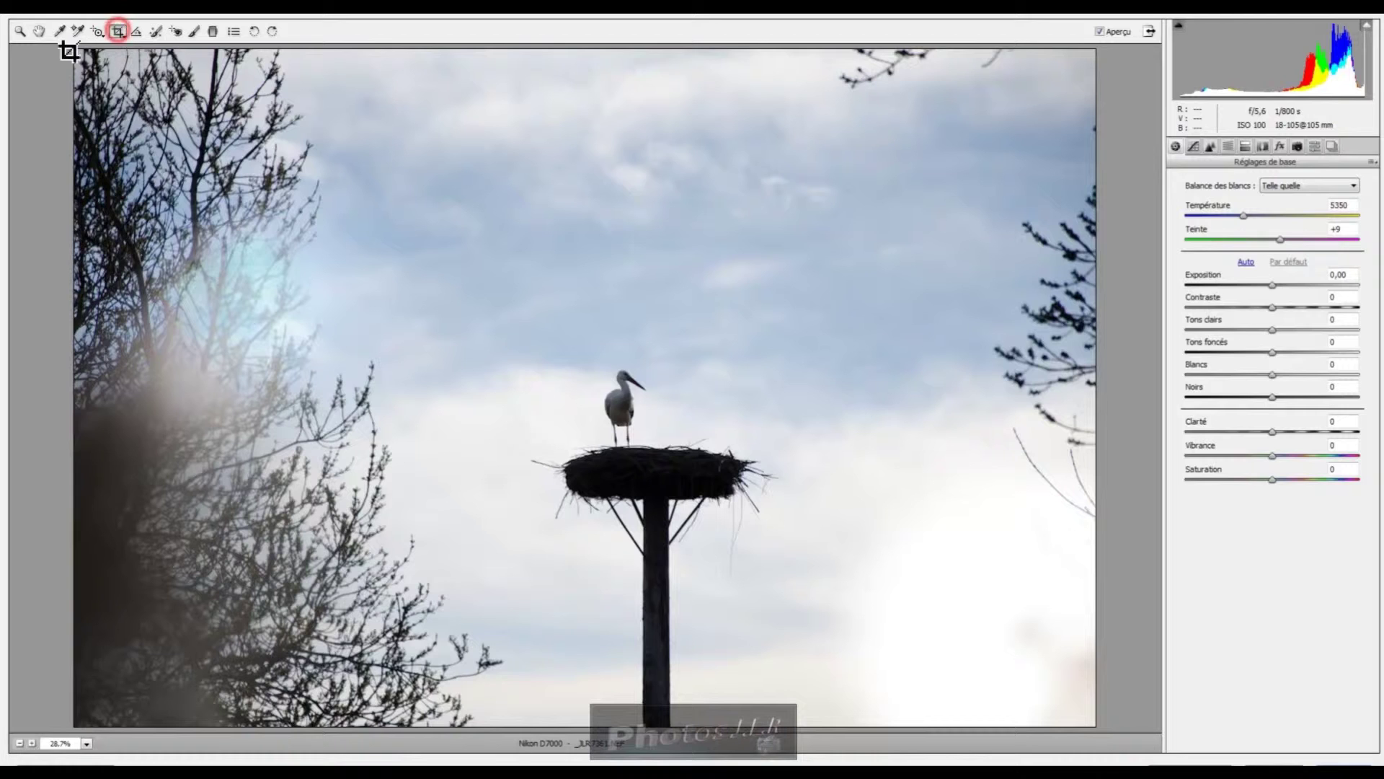
pyautogui.moveTo(72, 46); pyautogui.dragTo(1098, 732)
pyautogui.moveTo(72, 47); pyautogui.dragTo(327, 218)
pyautogui.moveTo(858, 556); pyautogui.dragTo(861, 445)
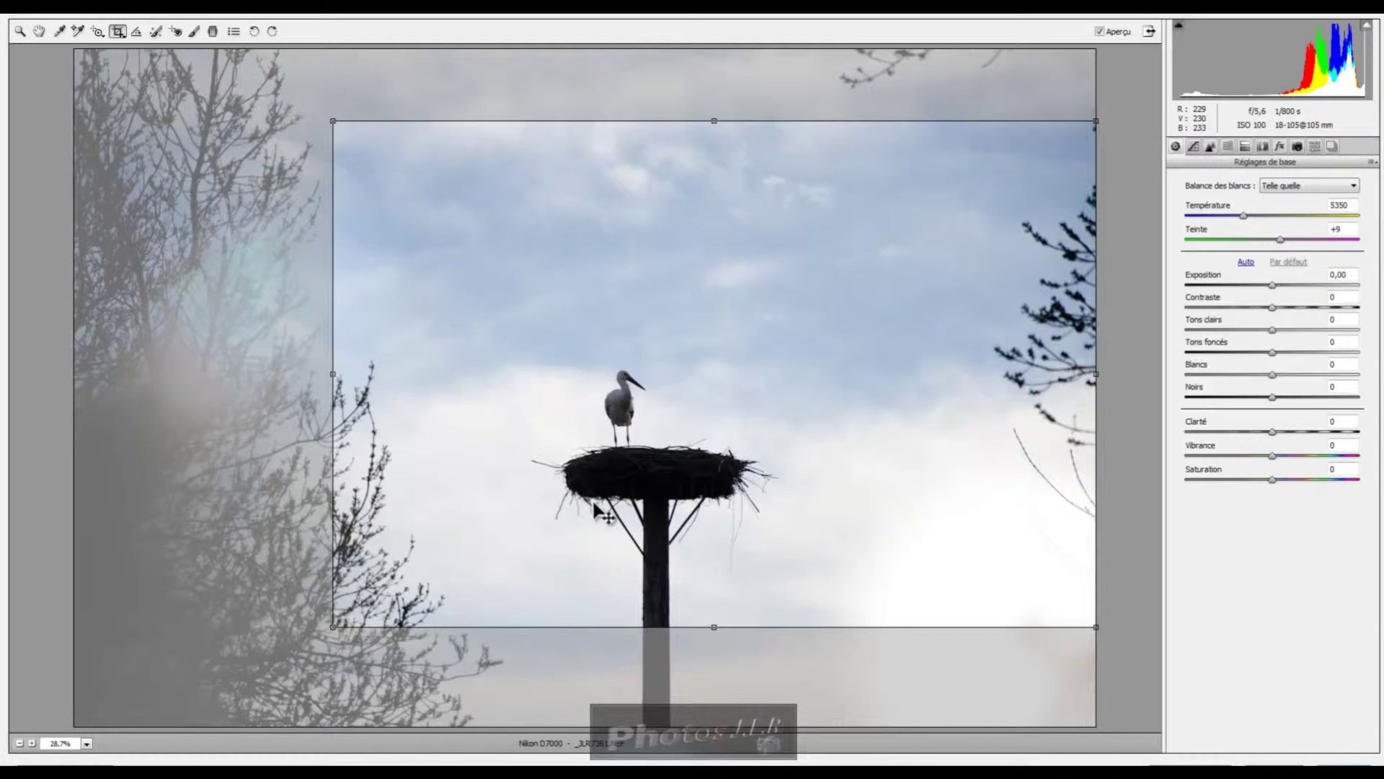
pyautogui.moveTo(742, 242); pyautogui.dragTo(744, 260)
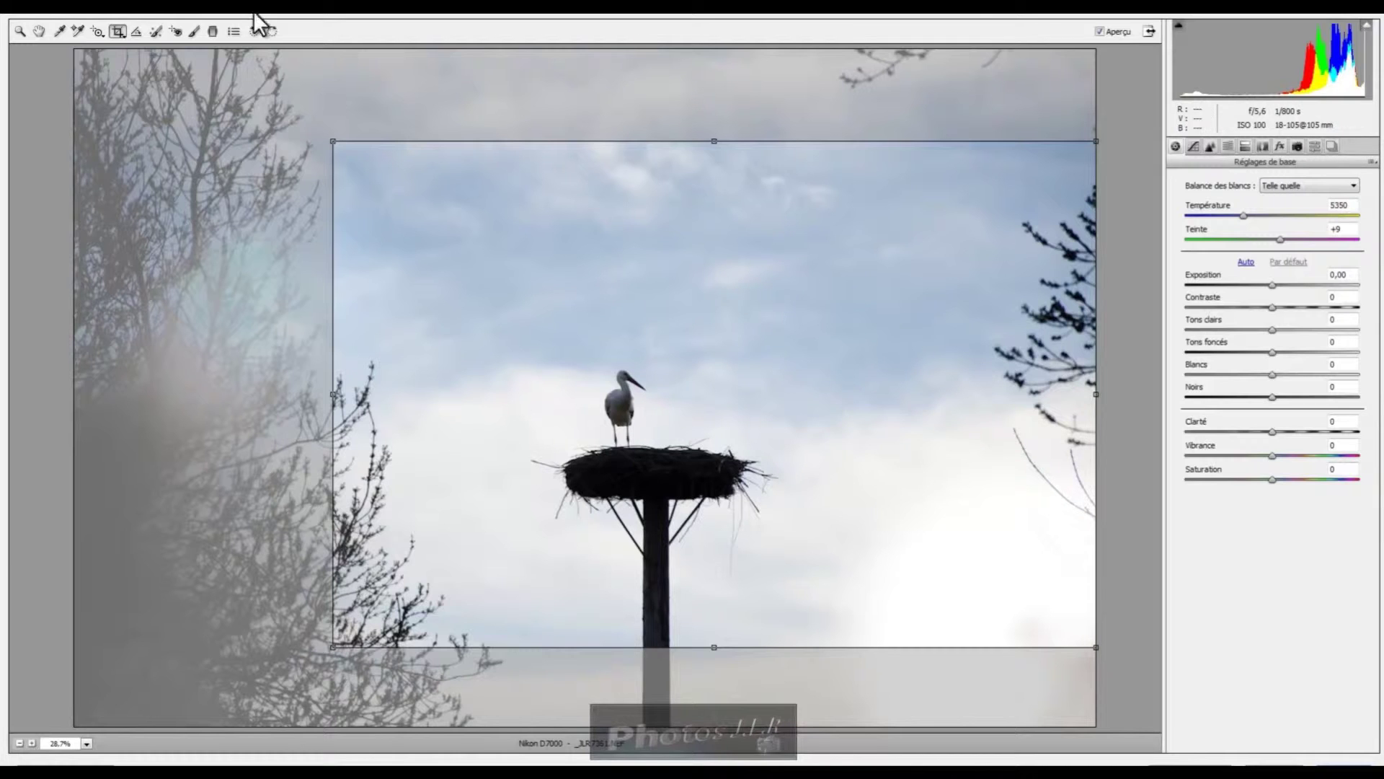
pyautogui.click(38, 30)
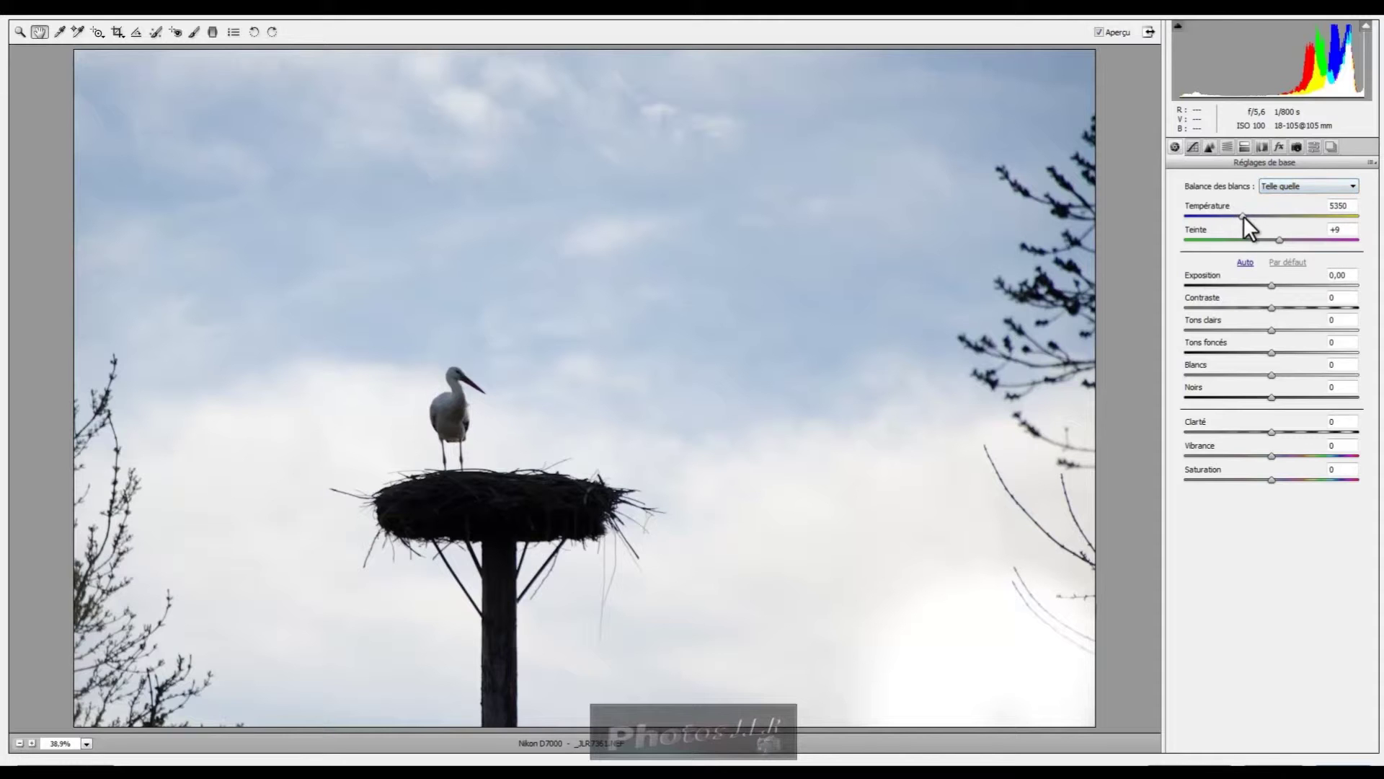
# Try the Lumière naturelle white balance, and set the white balance to Nuageuse
pyautogui.click(1350, 185)
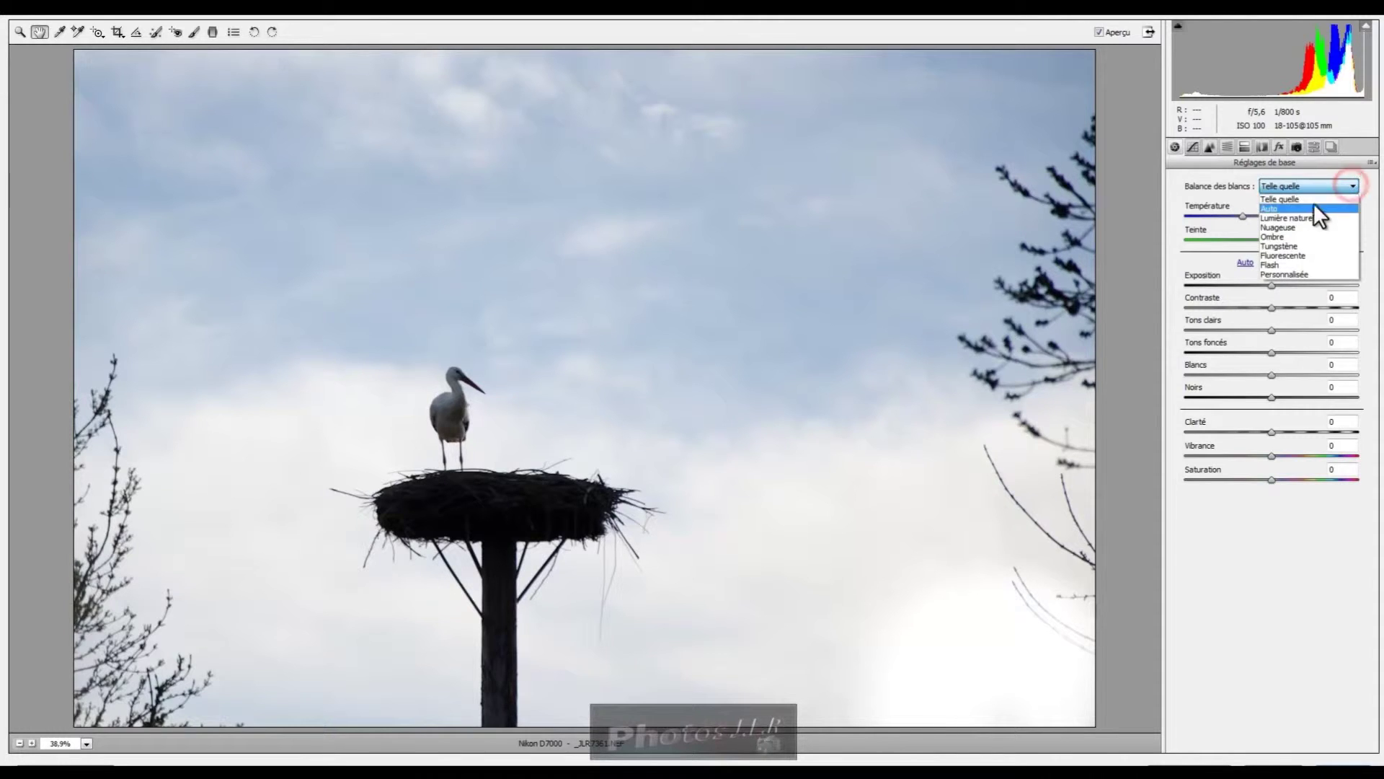
pyautogui.click(1275, 218)
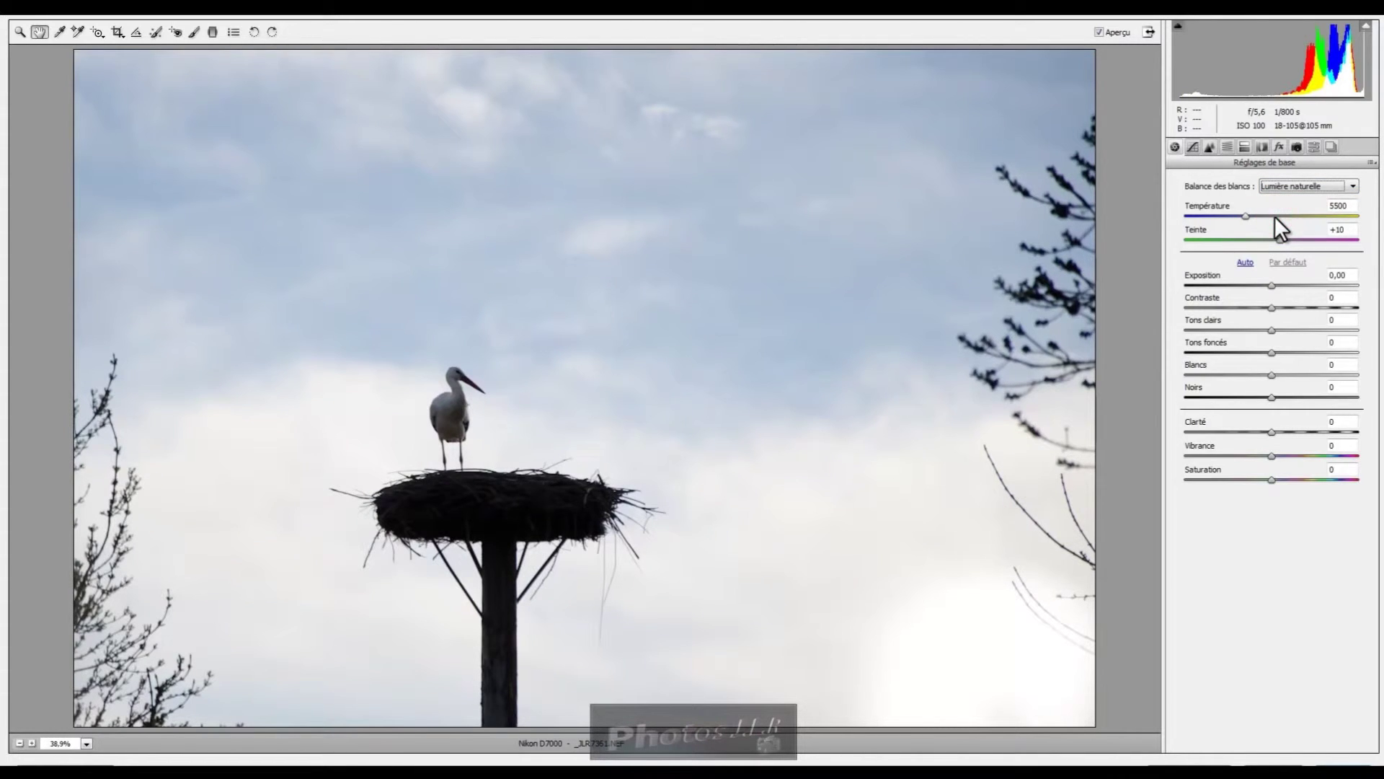
pyautogui.click(1350, 186)
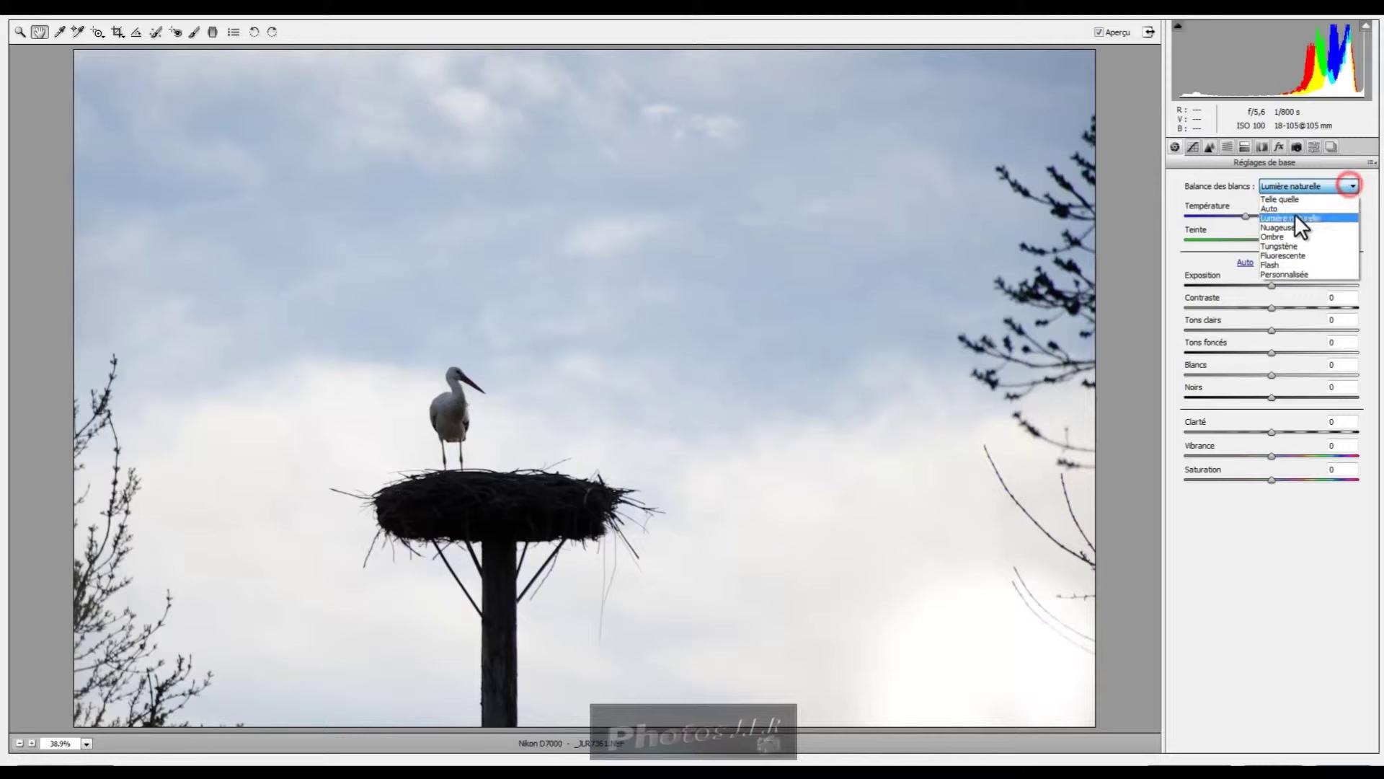
pyautogui.click(1282, 227)
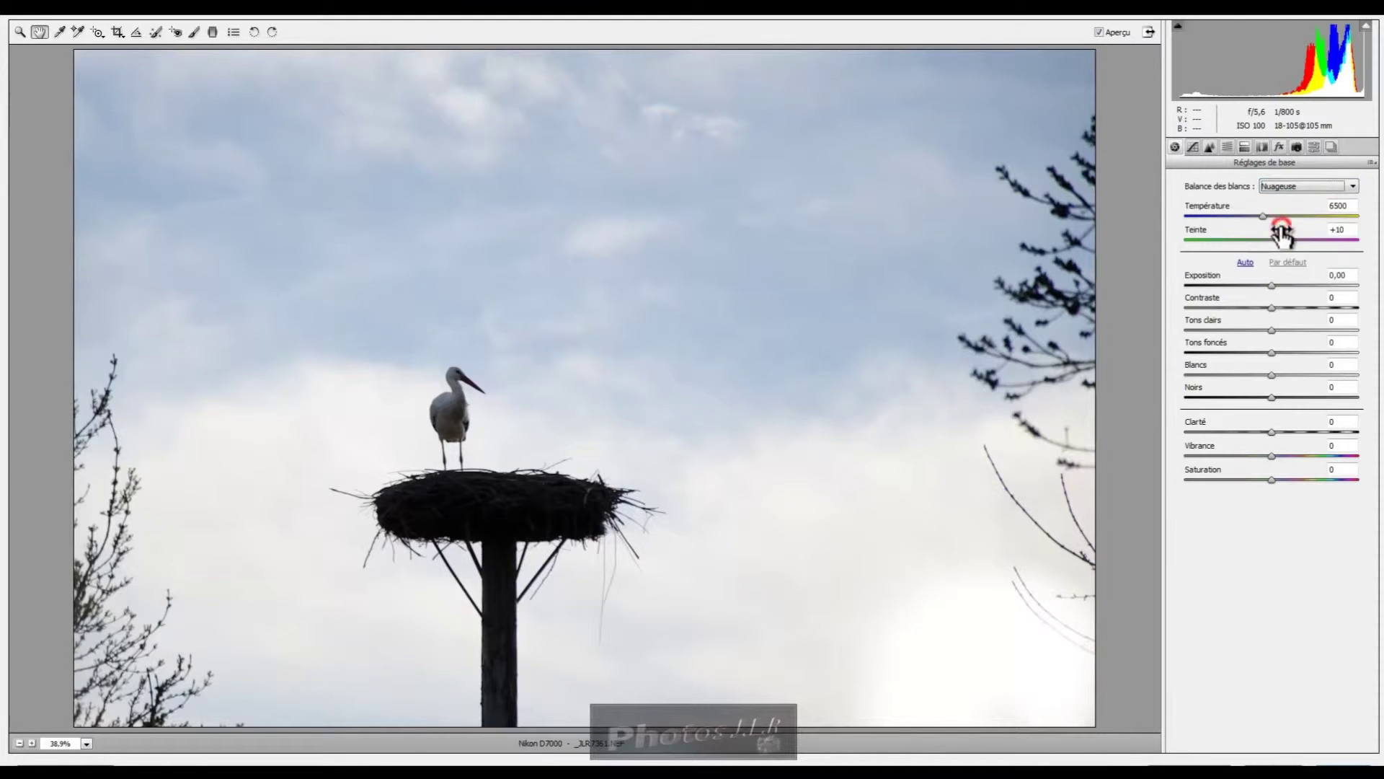
# Switch the white balance to Personnalisée and set the temperature to 5350
pyautogui.click(1354, 186)
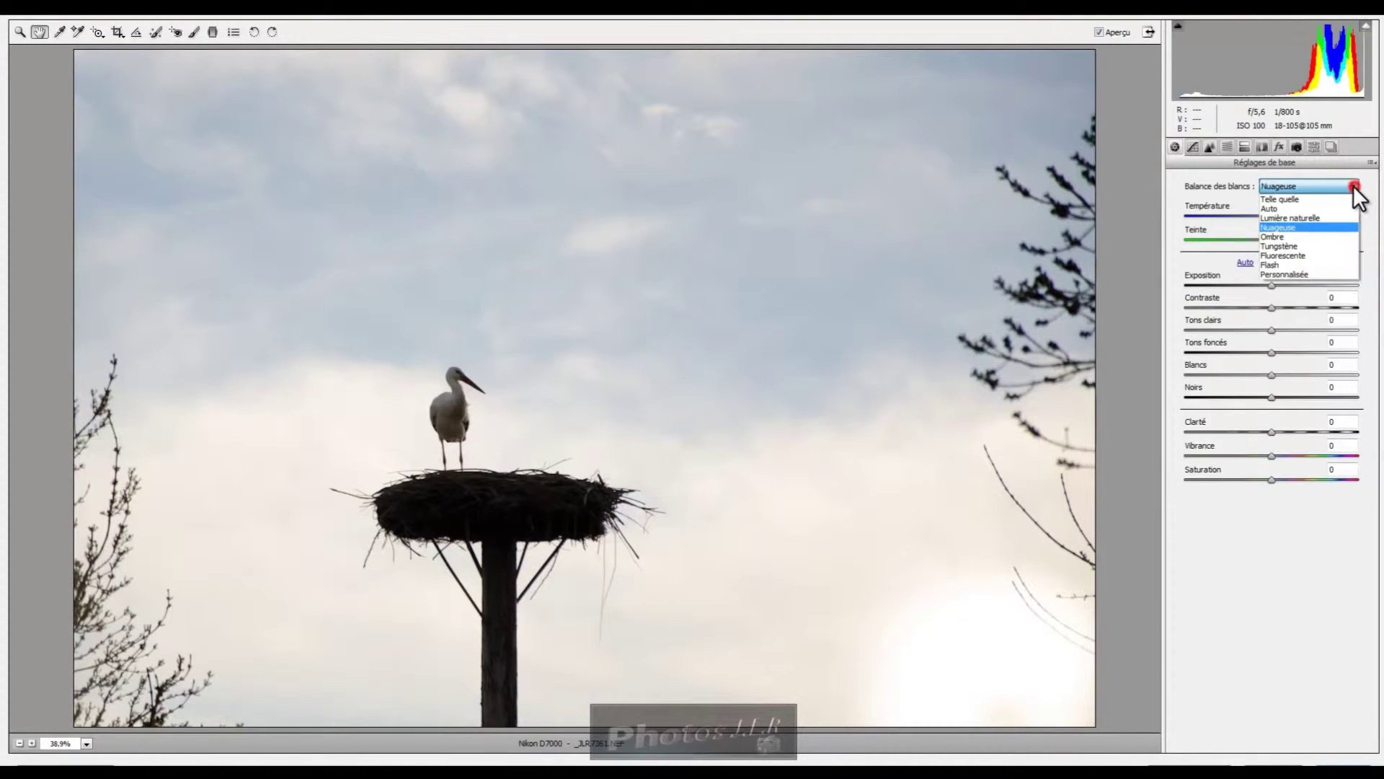
pyautogui.click(1277, 274)
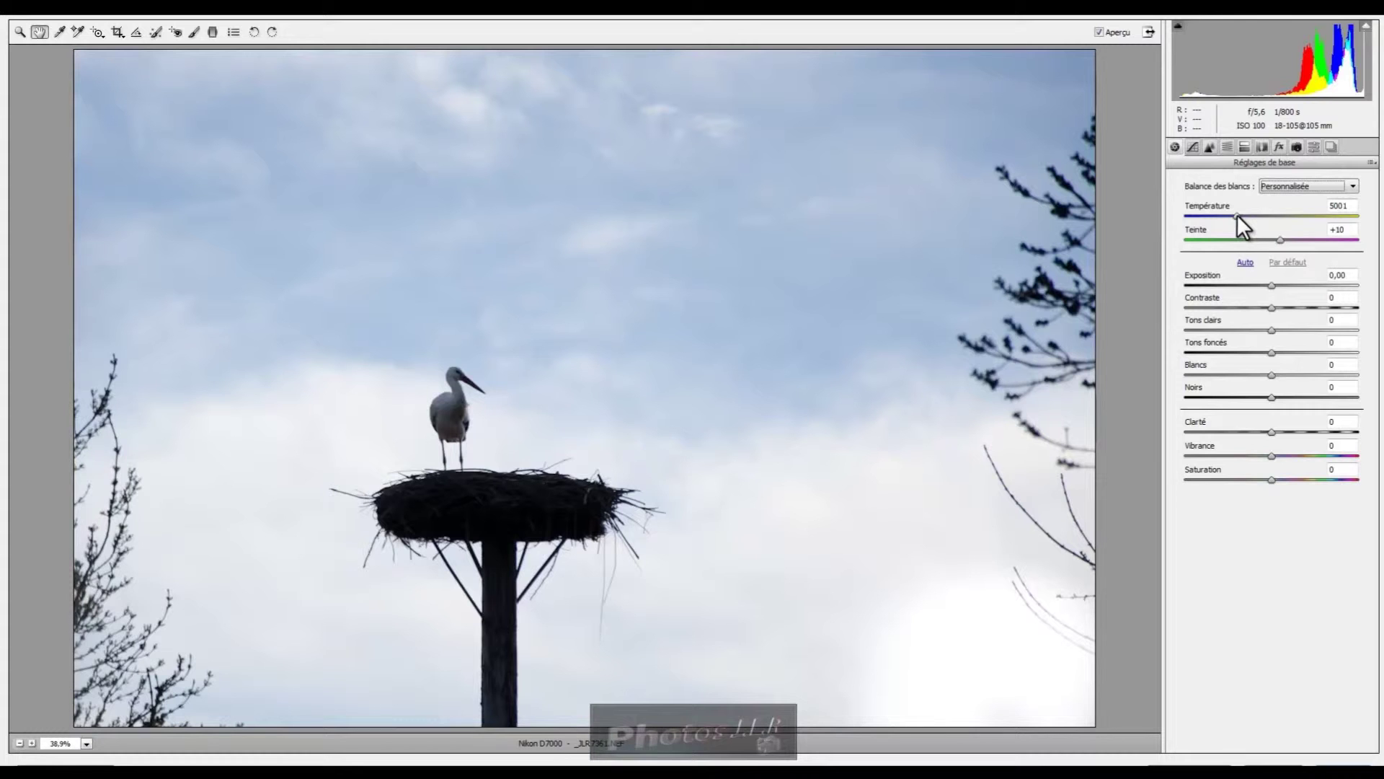
pyautogui.moveTo(1236, 215)
pyautogui.mouseDown()
pyautogui.moveTo(1214, 215)
pyautogui.moveTo(1226, 212)
pyautogui.mouseUp()
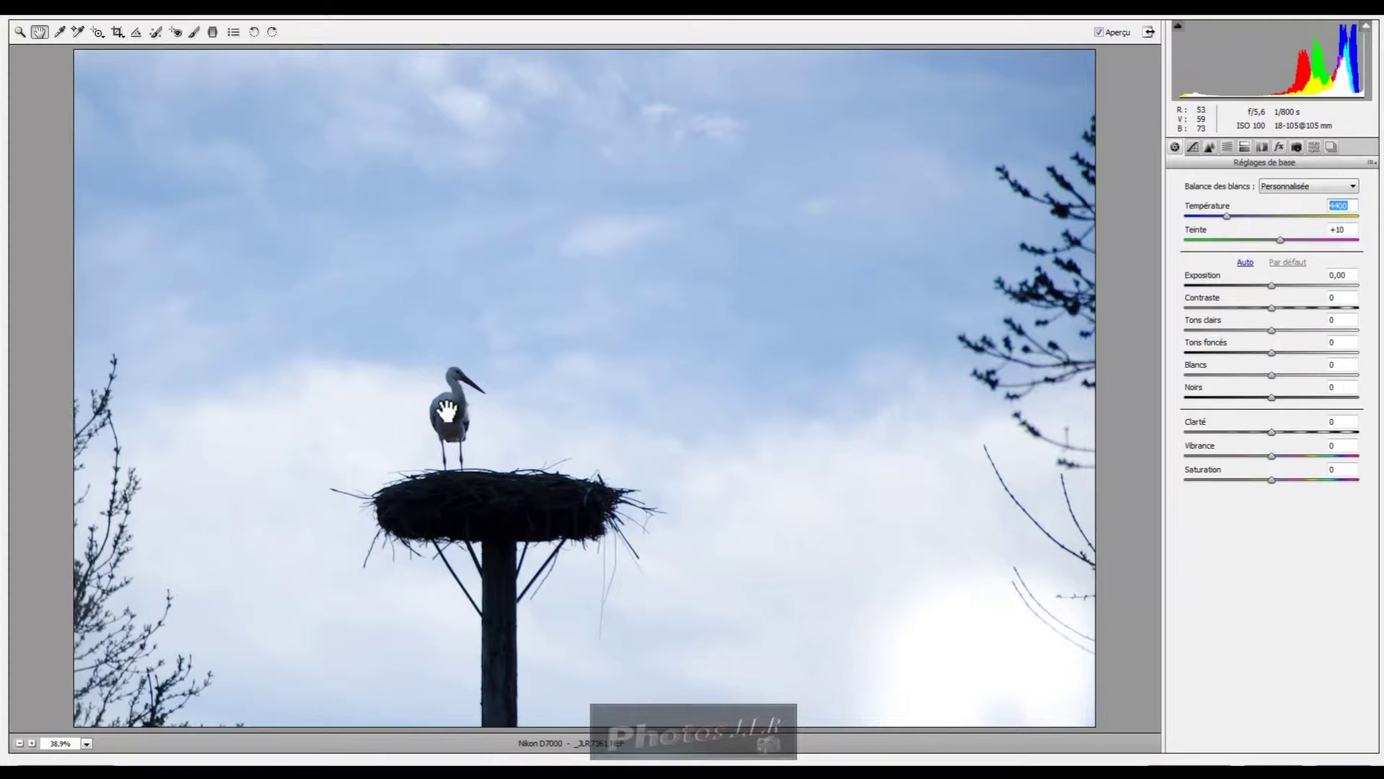
pyautogui.moveTo(1226, 215); pyautogui.dragTo(1225, 214)
pyautogui.write('5350')
pyautogui.press('Return')
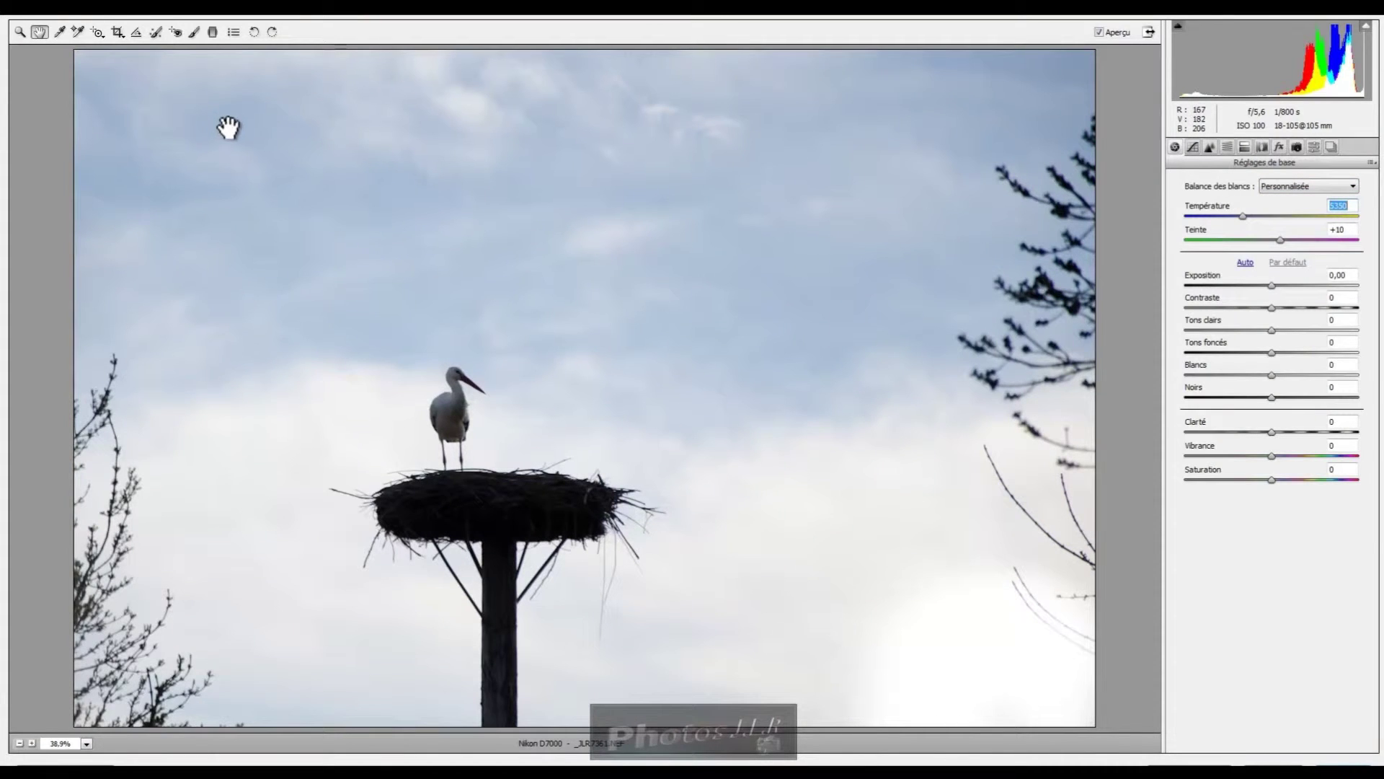
# Draw a slightly tilted graduated filter from the top edge of the sky down to the stork's legs, with an exposure of -0,90
pyautogui.click(212, 33)
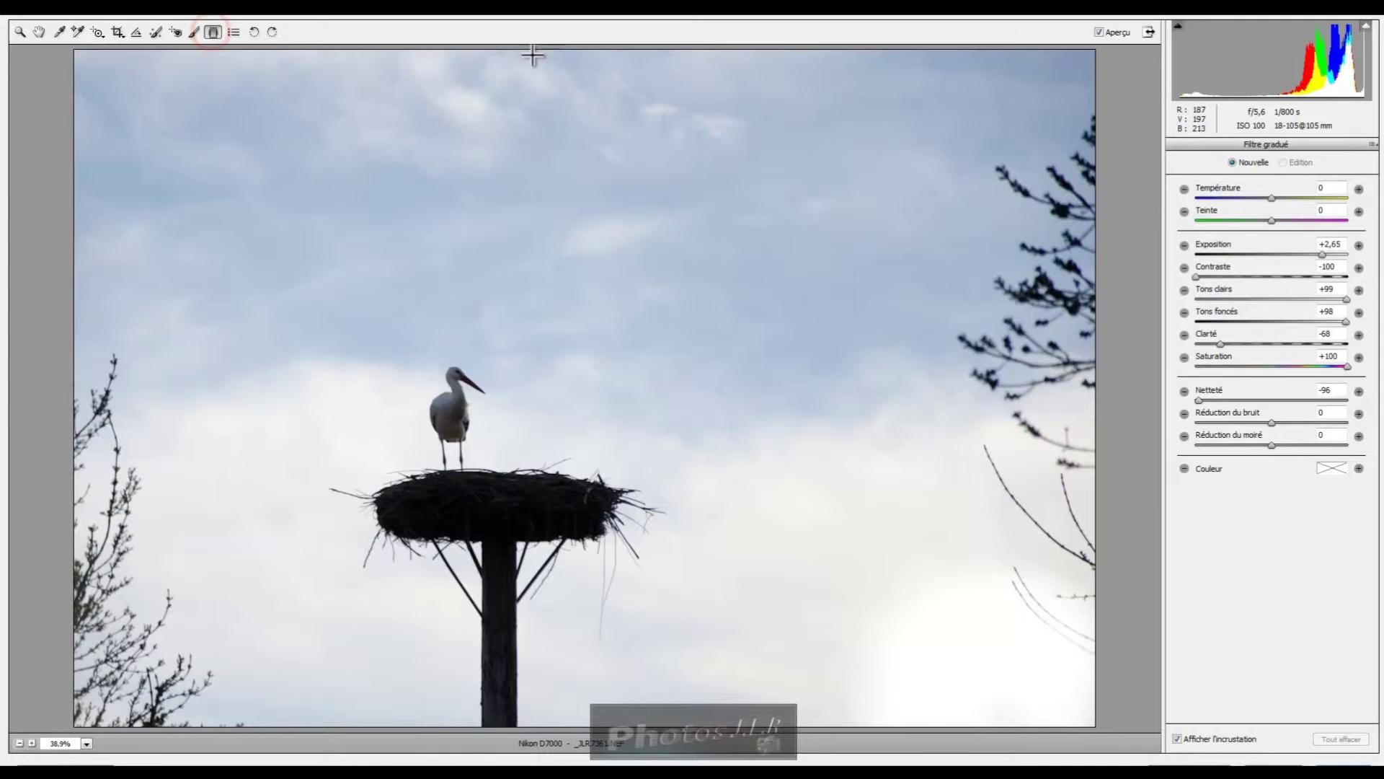
pyautogui.moveTo(563, 49); pyautogui.dragTo(566, 427)
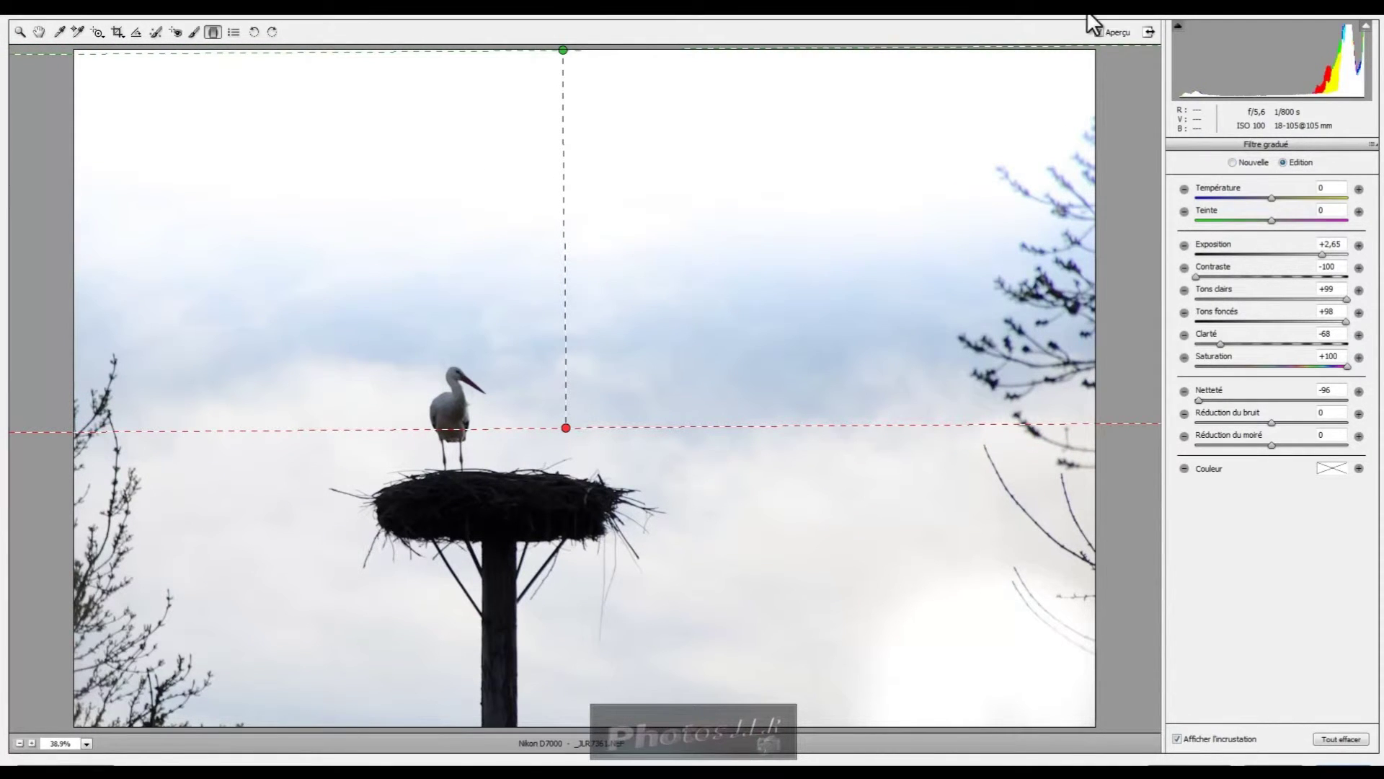
pyautogui.click(1323, 254)
pyautogui.press('Down')
pyautogui.press('Down')
pyautogui.press('Down')
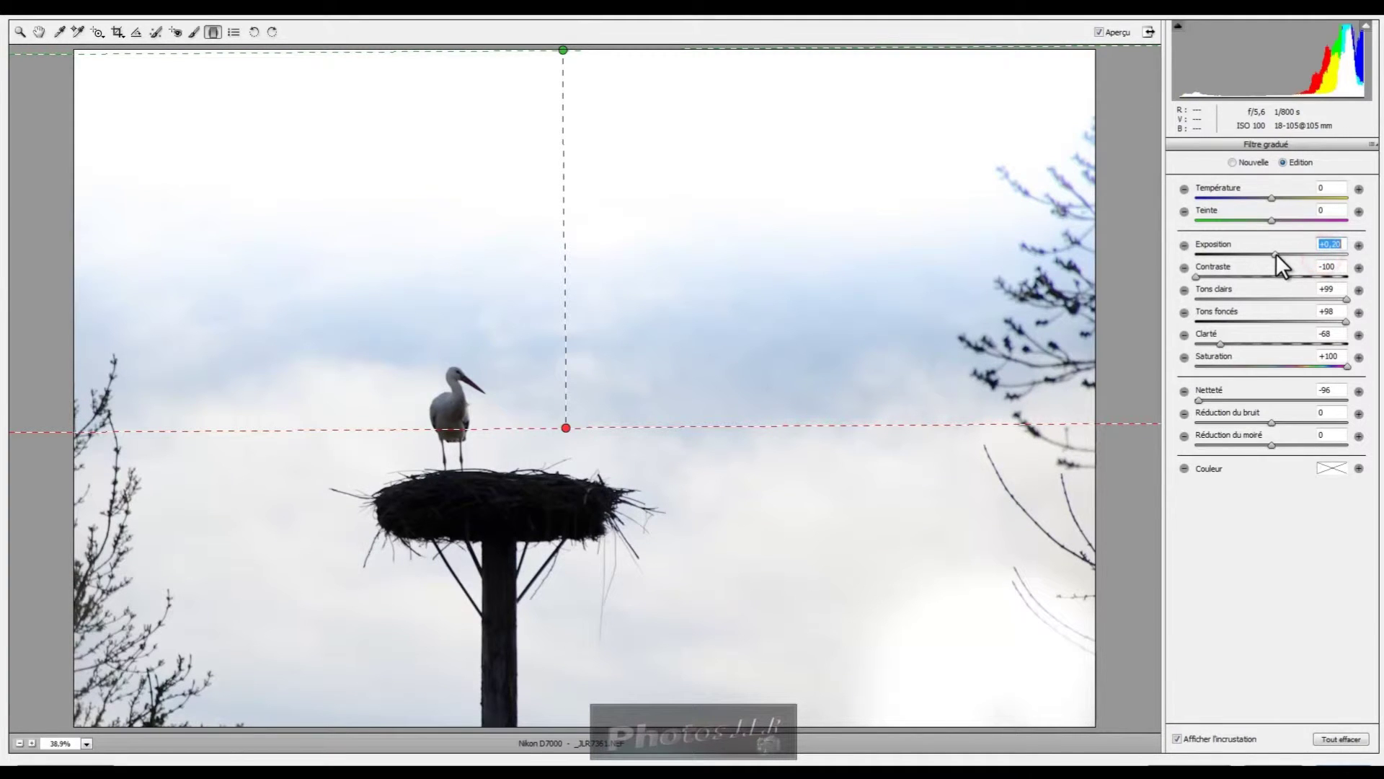
pyautogui.moveTo(1274, 253); pyautogui.dragTo(1260, 254)
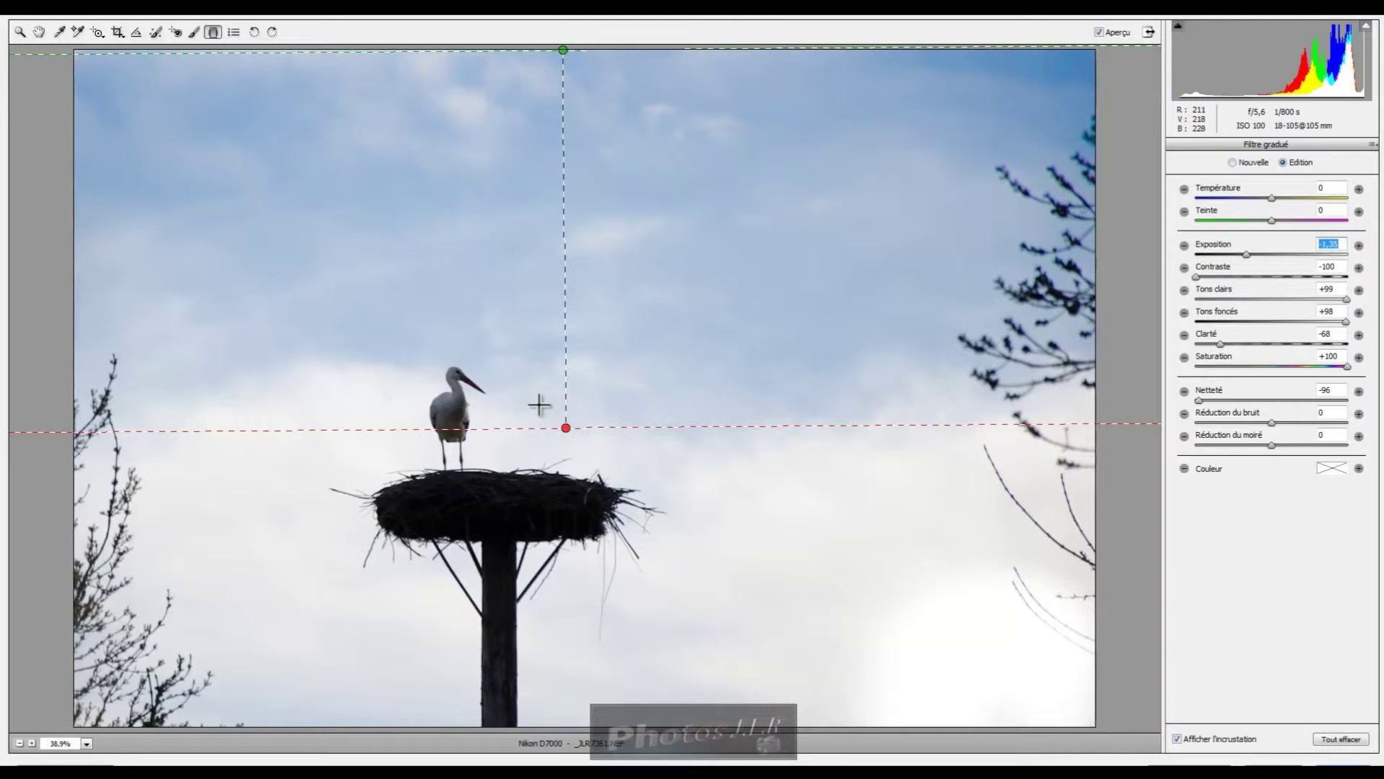
pyautogui.moveTo(567, 430)
pyautogui.mouseDown()
pyautogui.moveTo(529, 437)
pyautogui.moveTo(546, 437)
pyautogui.mouseUp()
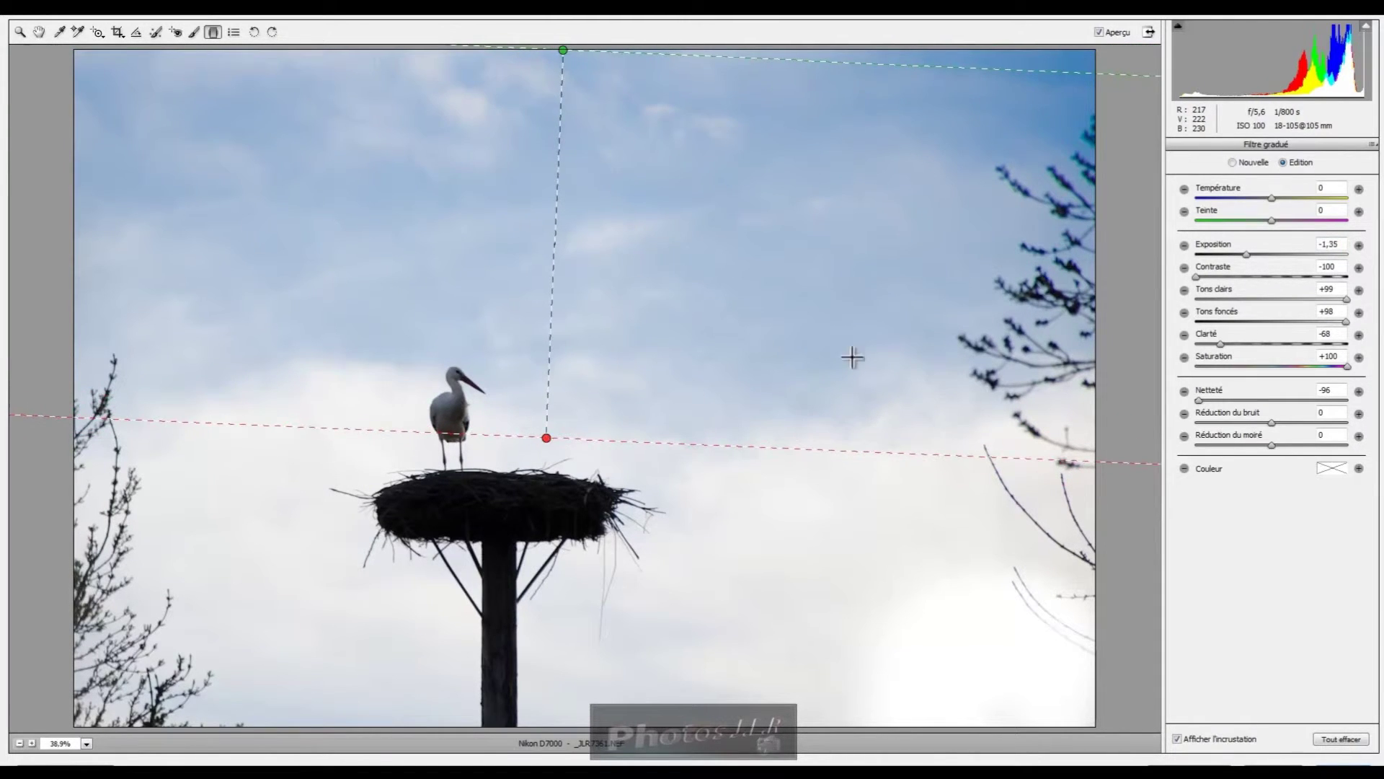
pyautogui.moveTo(1246, 253); pyautogui.dragTo(1253, 254)
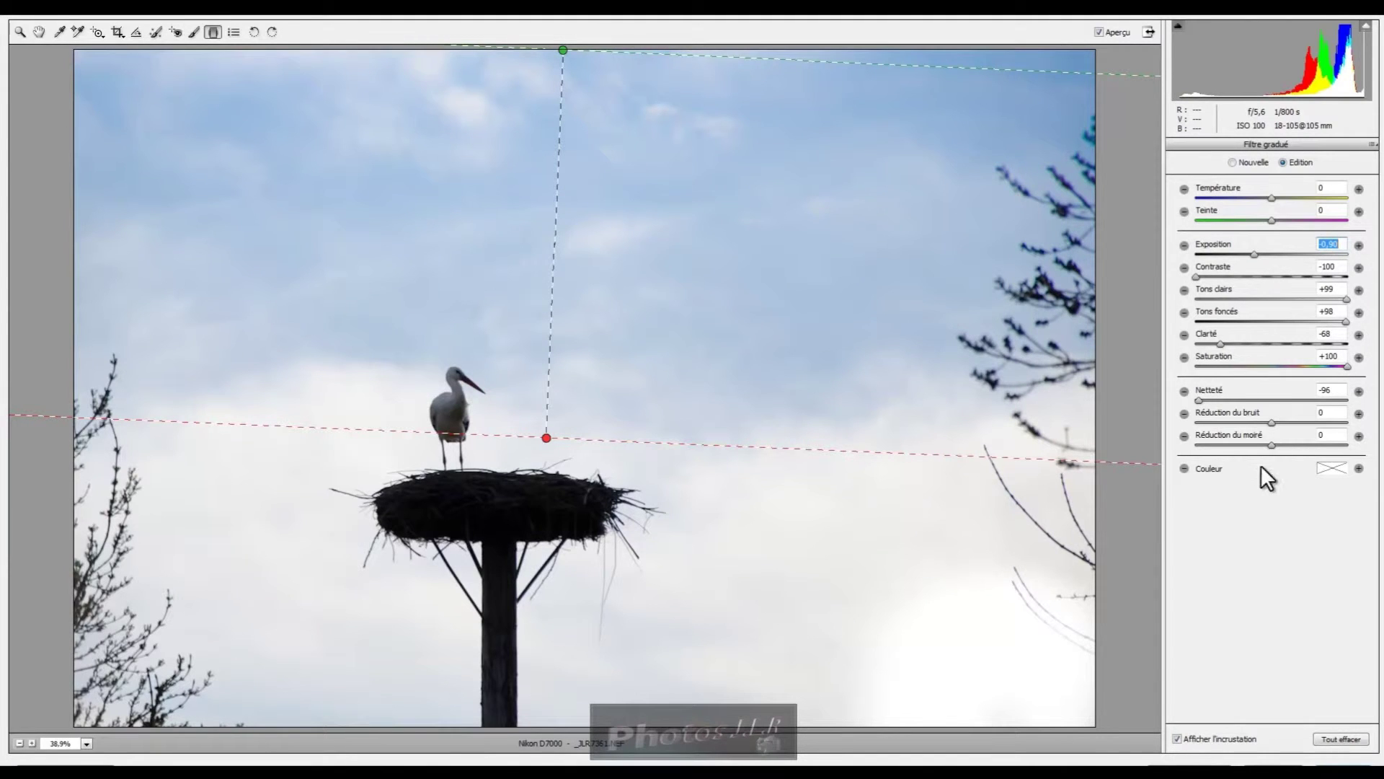
# Tint the graduated filter blue with a hue of 207 and saturation of 90, and set its exposure to -0,40
pyautogui.click(1338, 468)
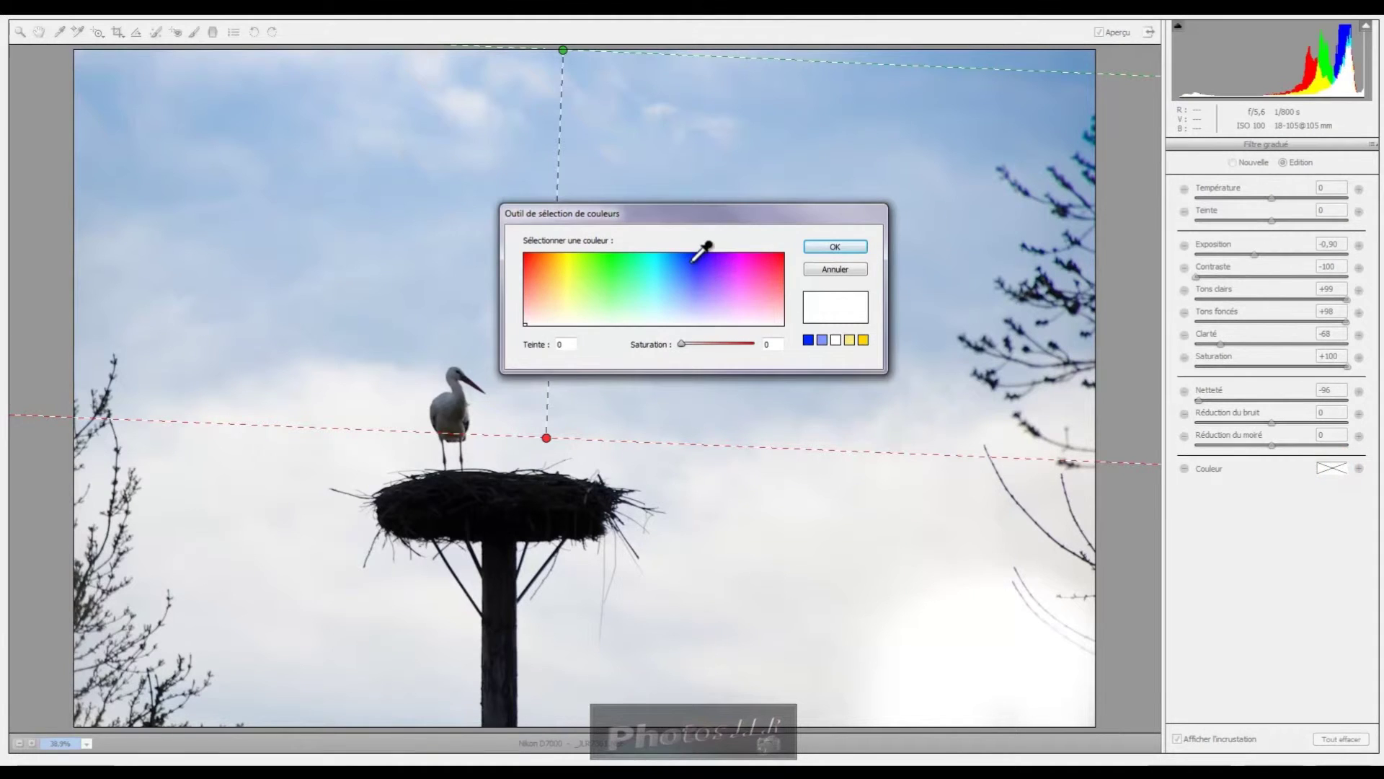
pyautogui.moveTo(697, 210); pyautogui.dragTo(862, 525)
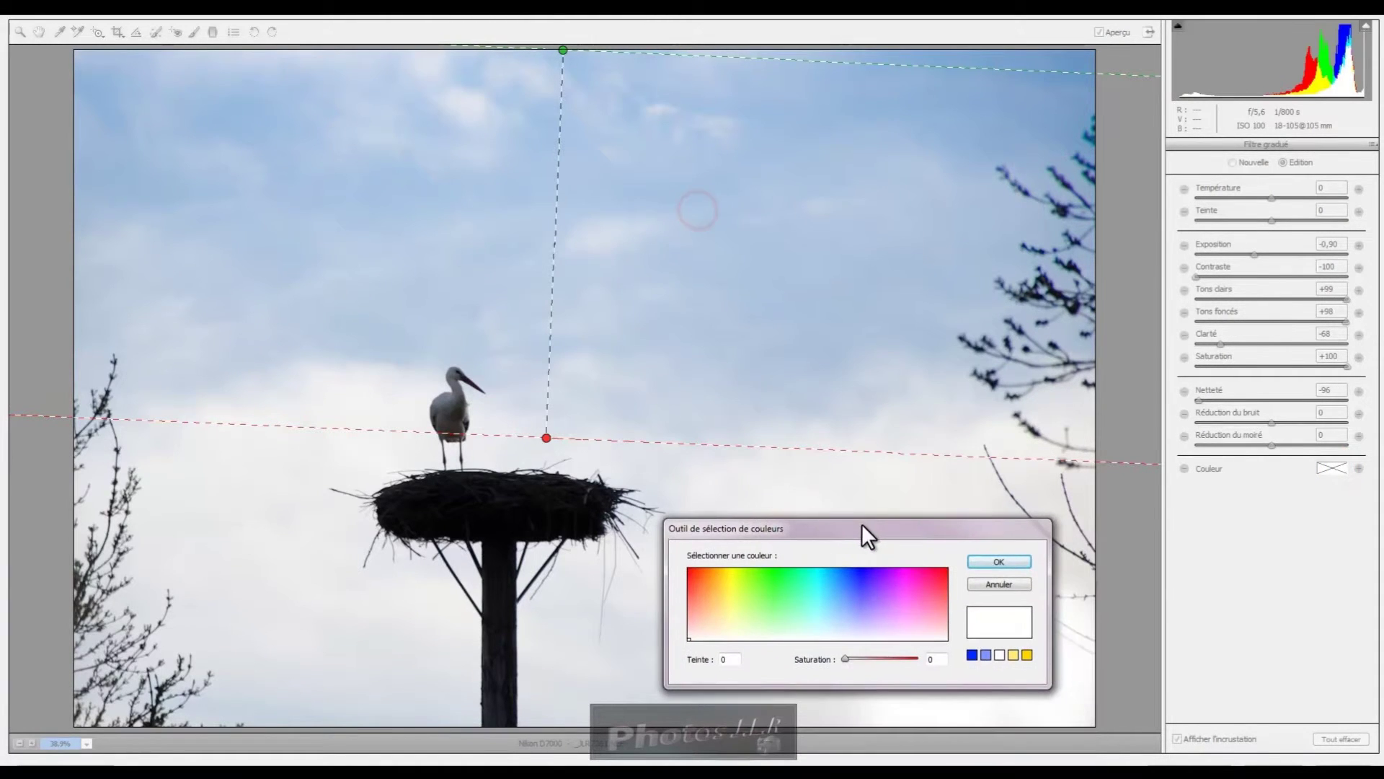
pyautogui.moveTo(860, 580)
pyautogui.mouseDown()
pyautogui.moveTo(820, 583)
pyautogui.moveTo(863, 579)
pyautogui.moveTo(838, 574)
pyautogui.mouseUp()
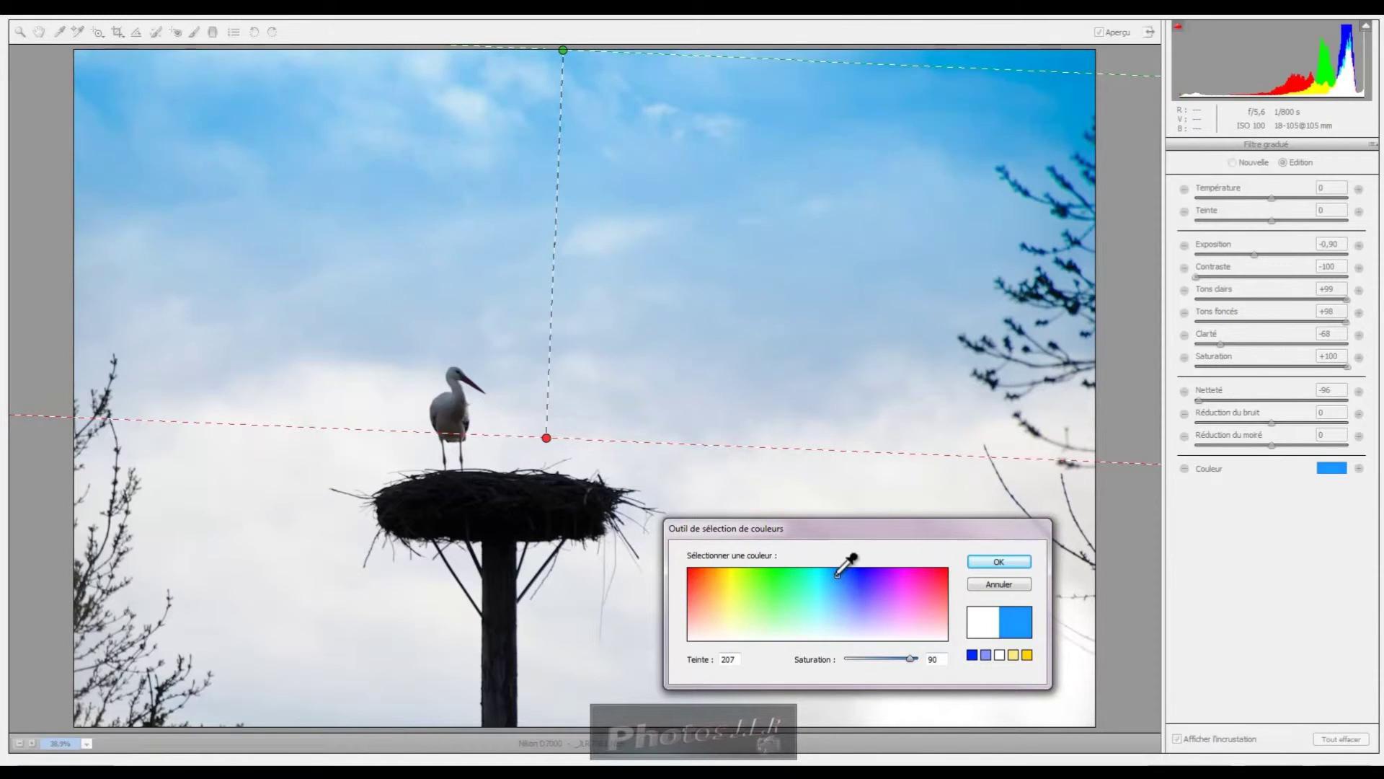
pyautogui.click(999, 562)
pyautogui.click(1254, 254)
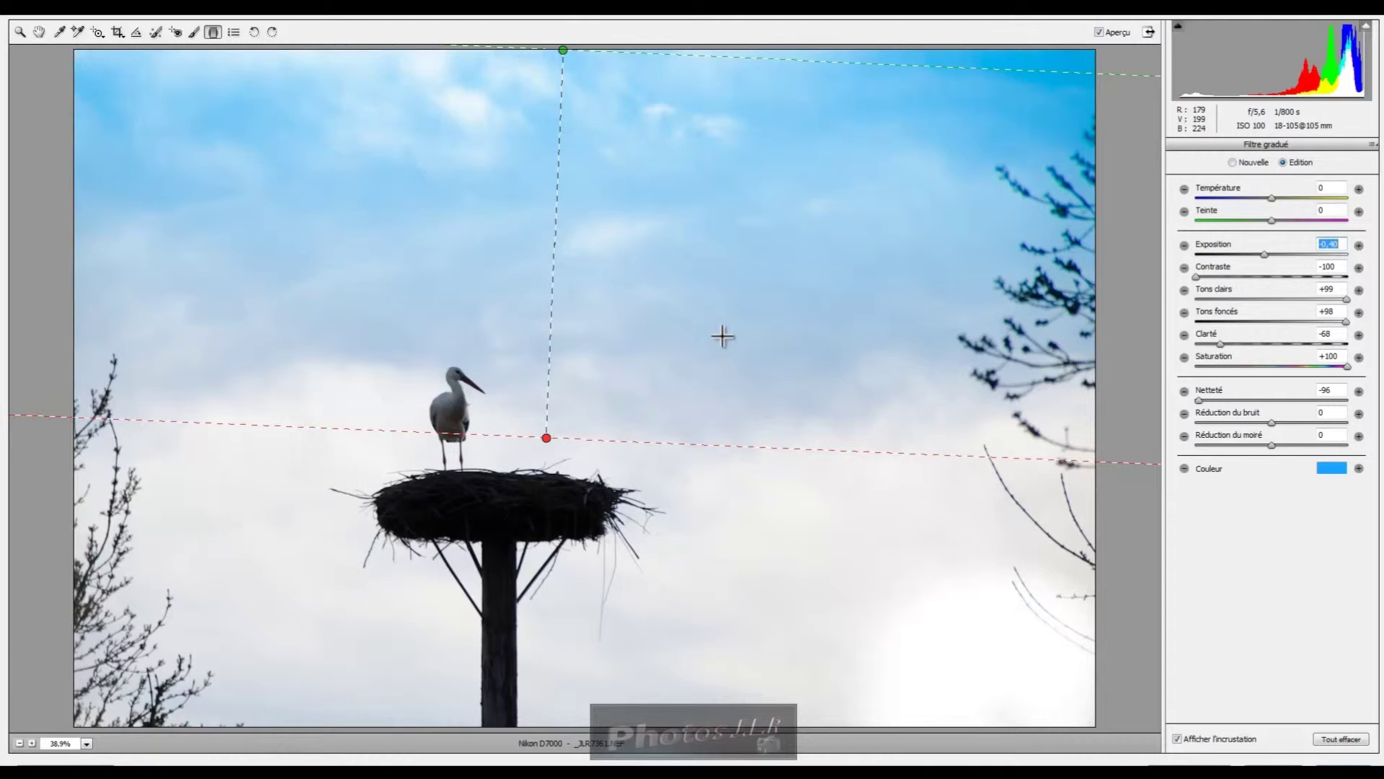
pyautogui.click(40, 32)
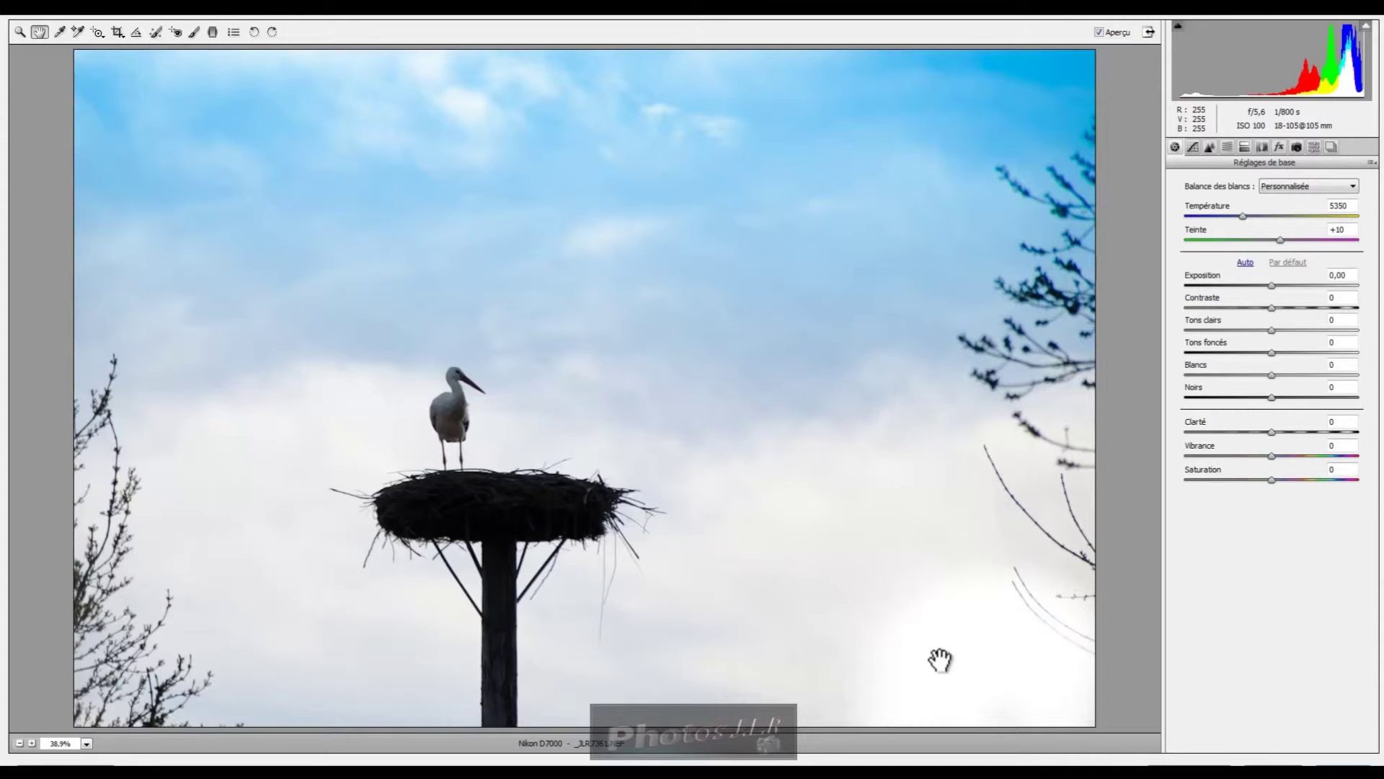
# Check the photo with the highlight and shadow clipping warnings, and turn both warnings off again
pyautogui.click(1366, 29)
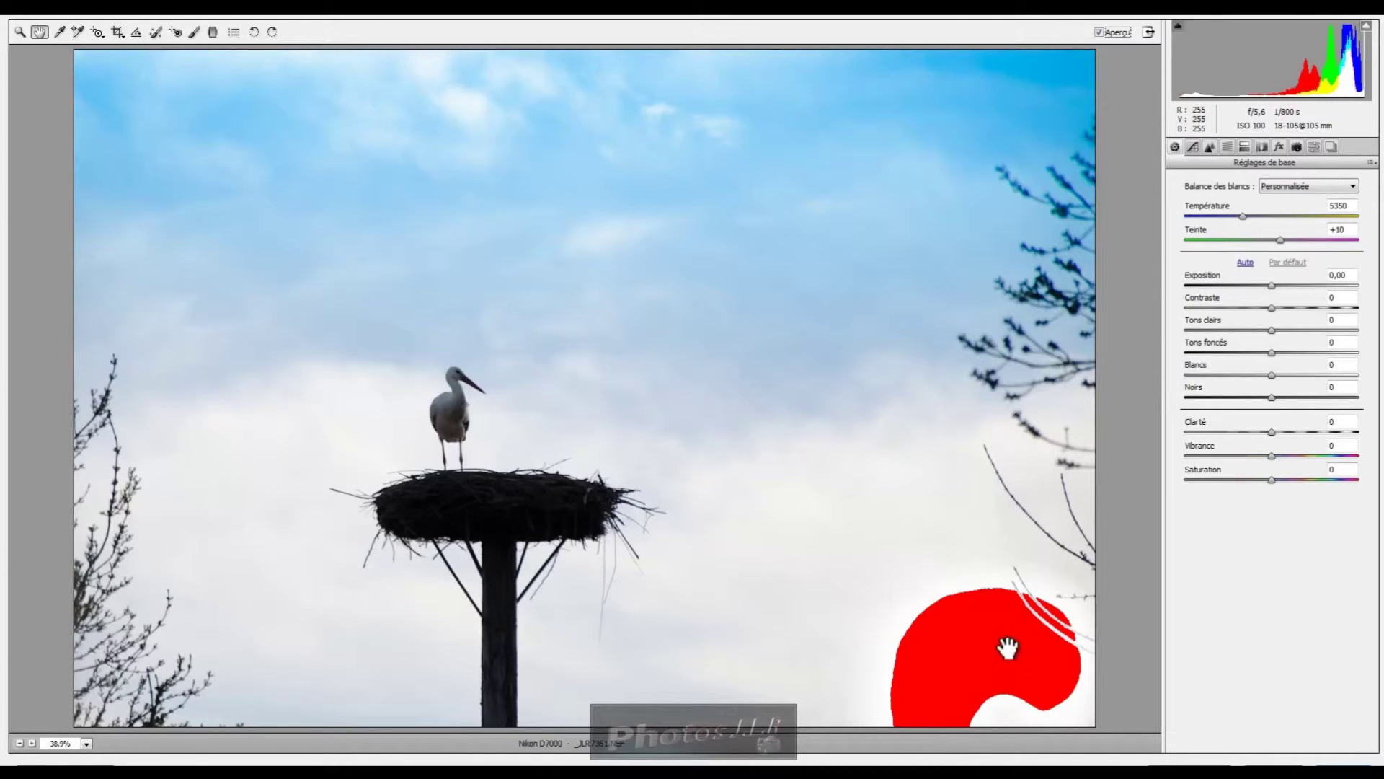
pyautogui.click(1364, 27)
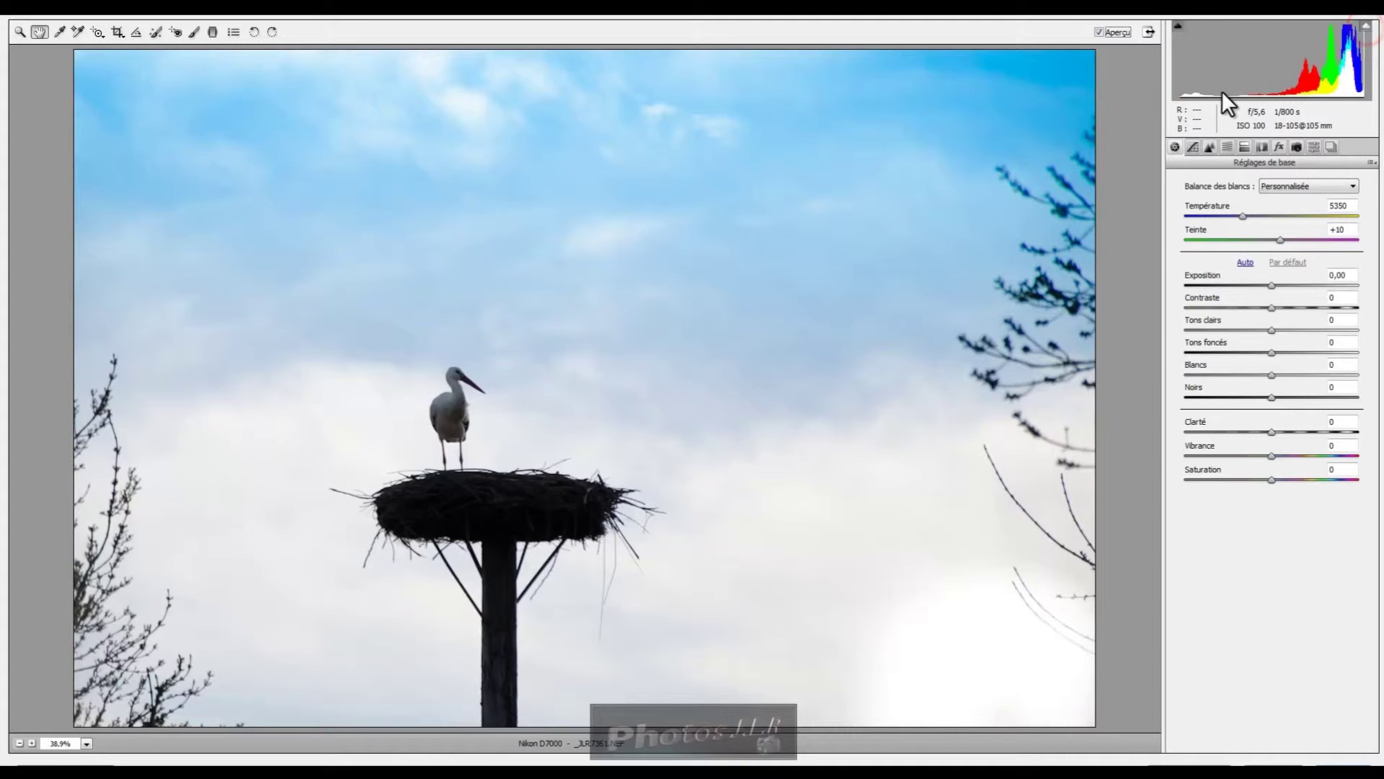
pyautogui.click(1178, 31)
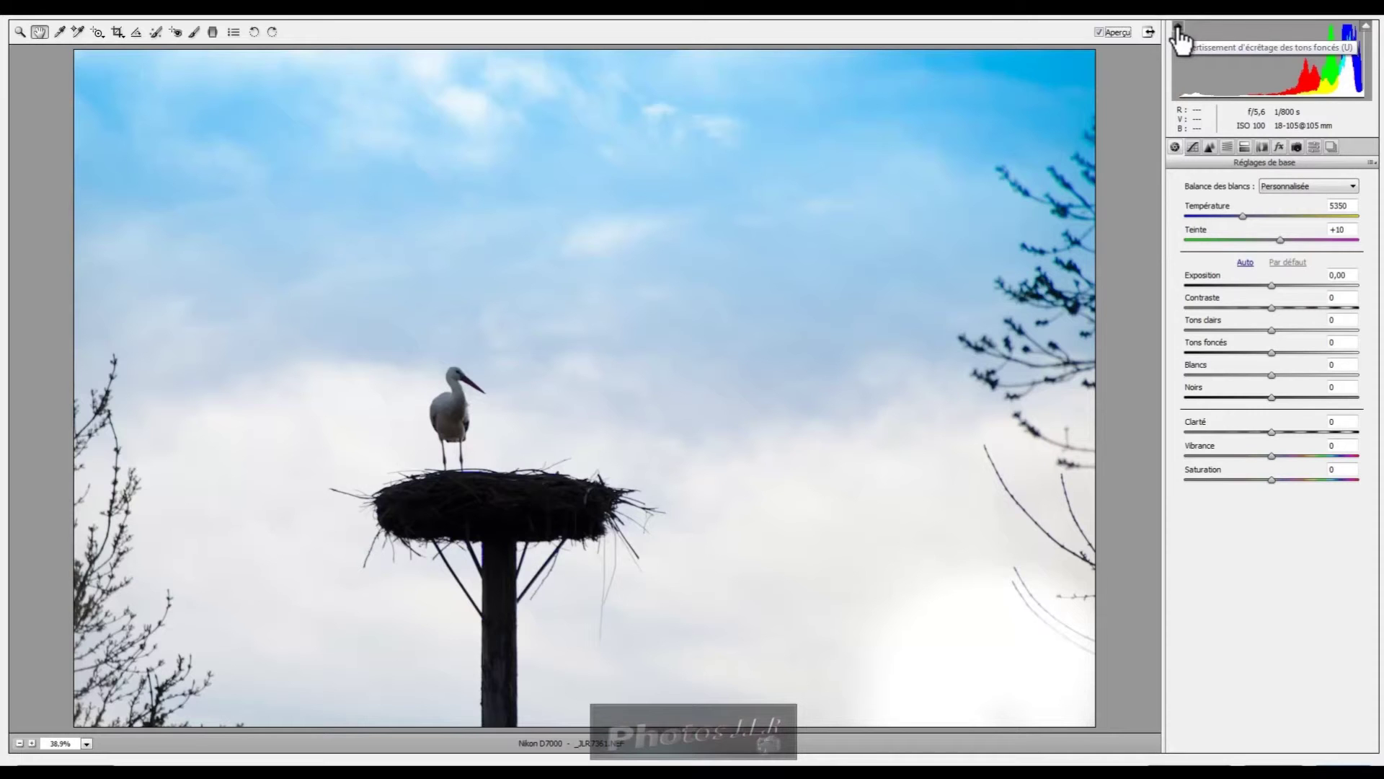
pyautogui.click(1177, 31)
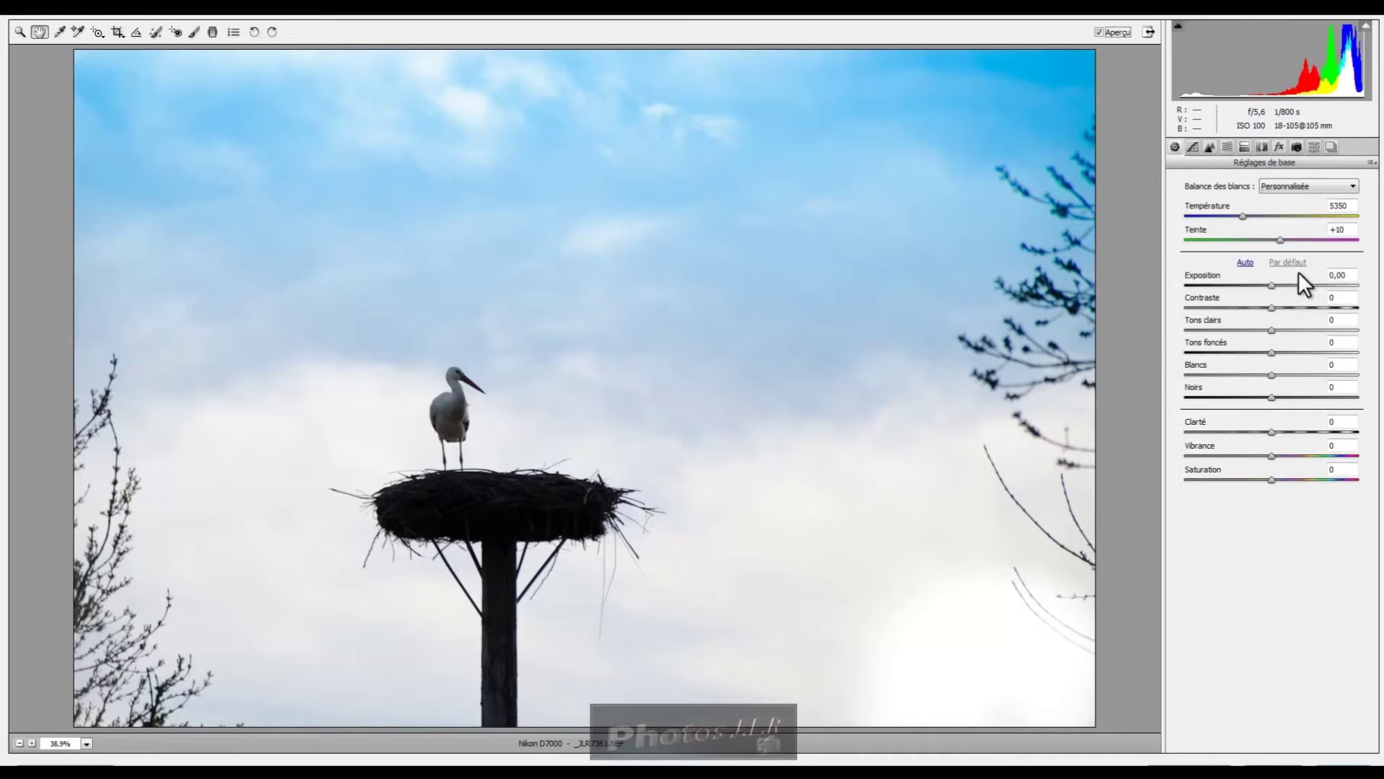
# Activate the lens profile corrections for the photo
pyautogui.click(1261, 147)
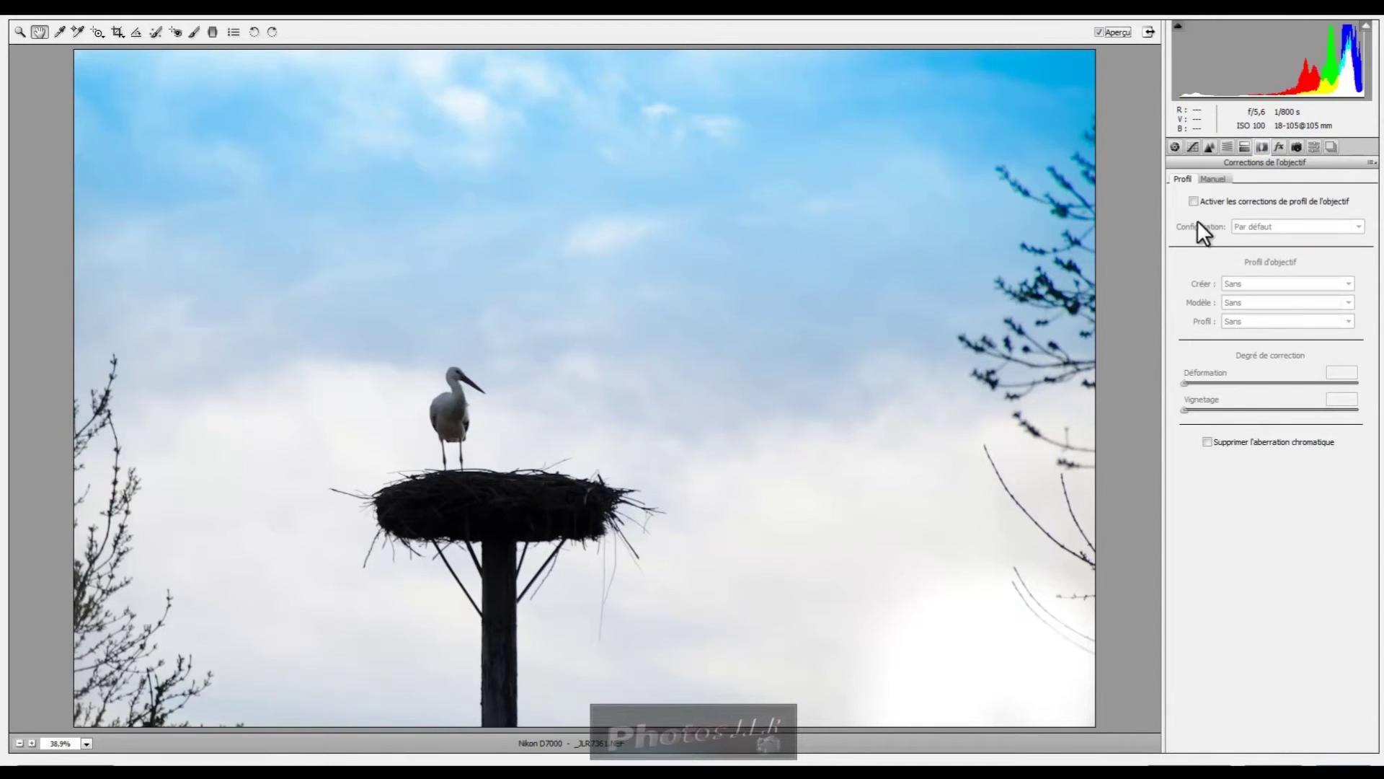
pyautogui.click(1194, 201)
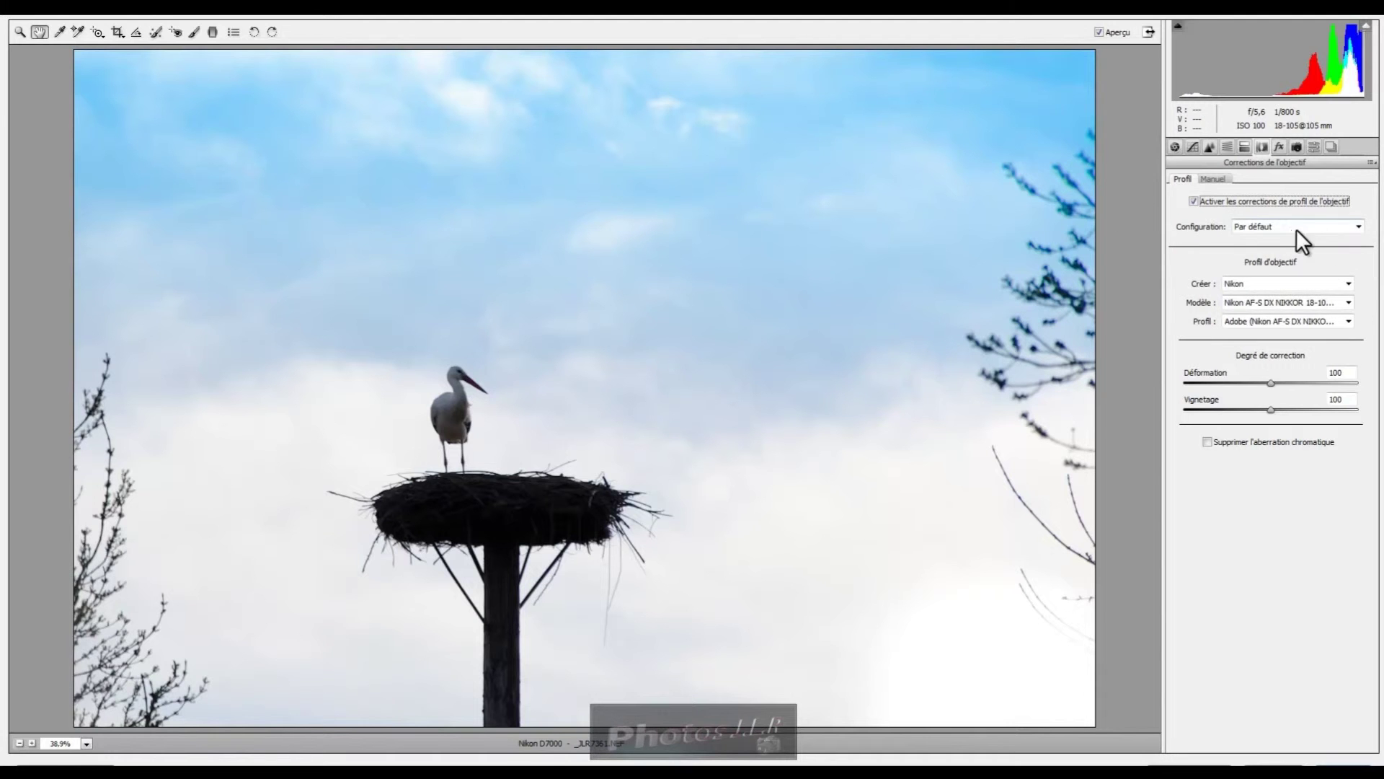
# Try the Auto and Personnalisée configurations of the lens profile, and return to Par défaut
pyautogui.click(1358, 227)
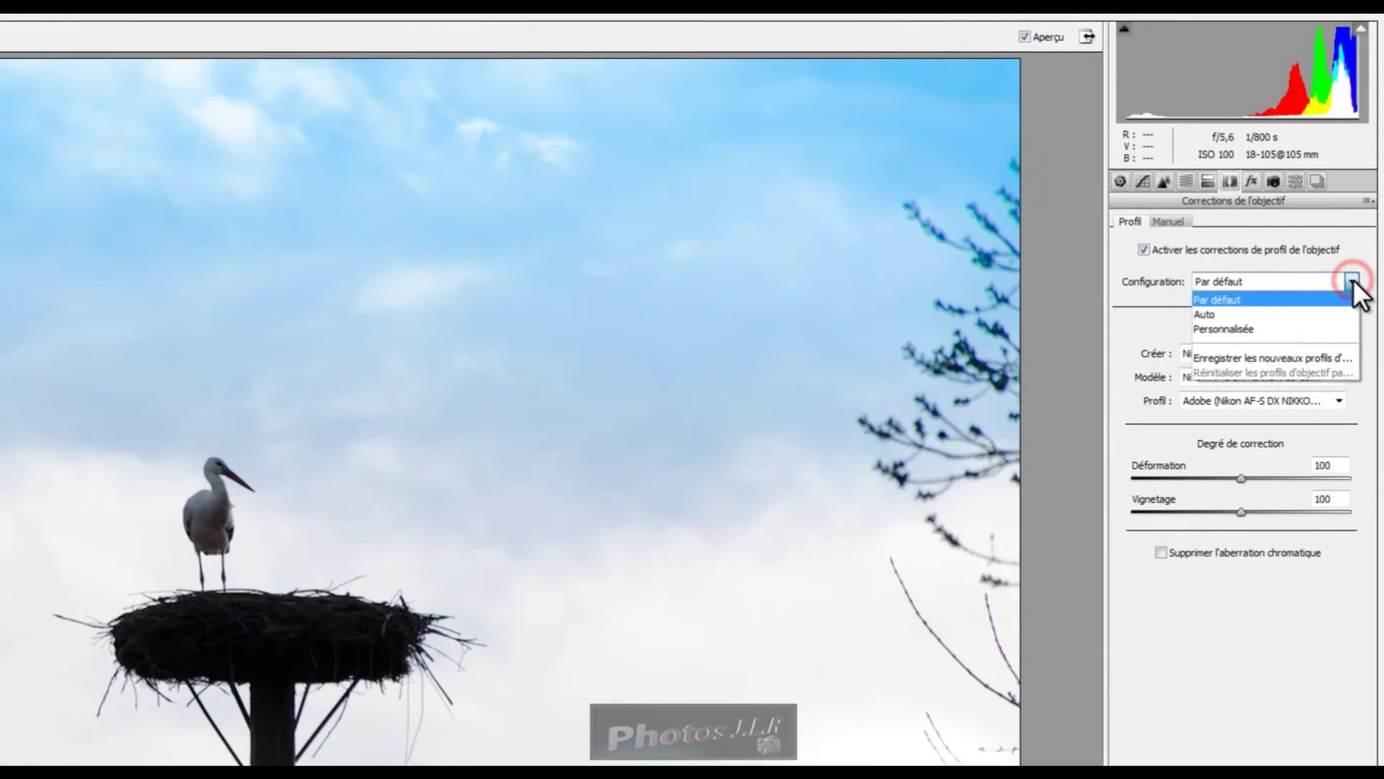
pyautogui.click(1209, 312)
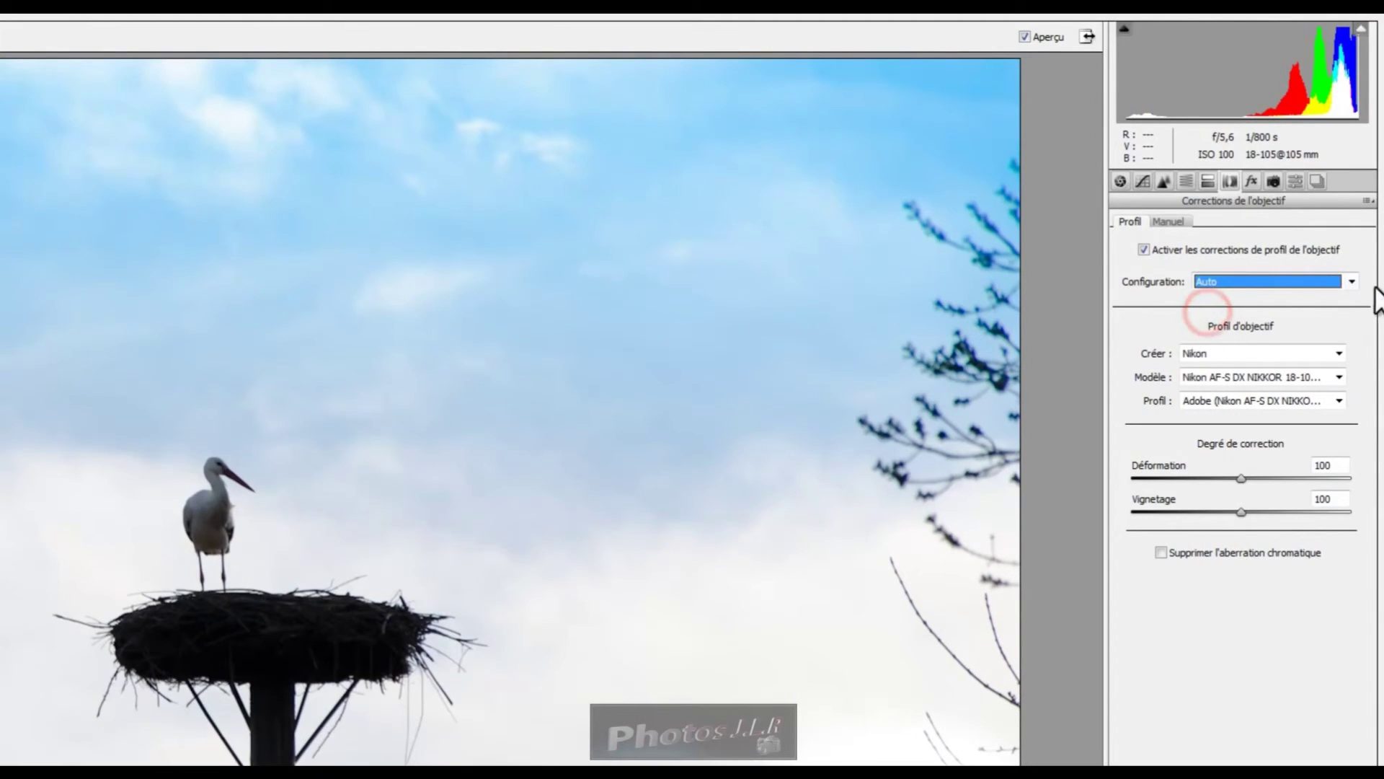
pyautogui.click(1352, 282)
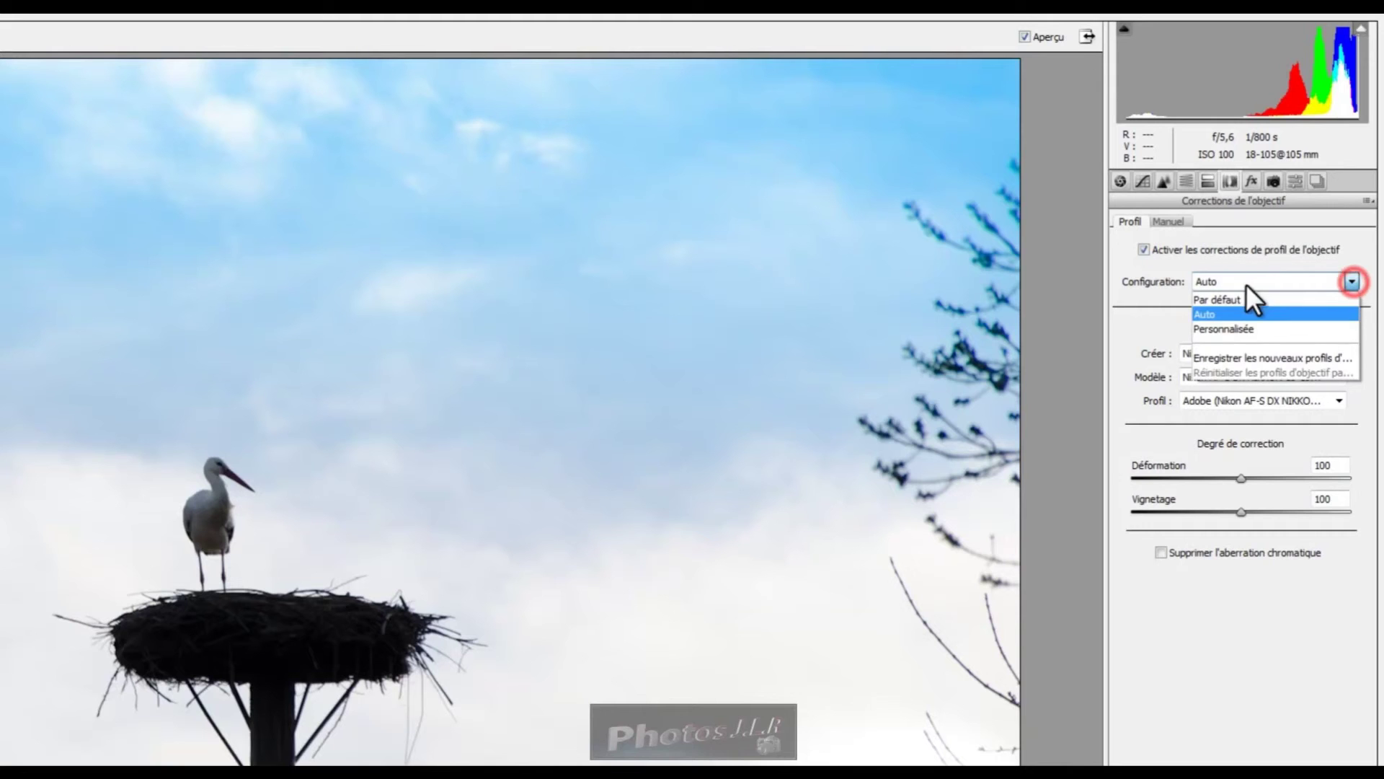
pyautogui.click(1209, 327)
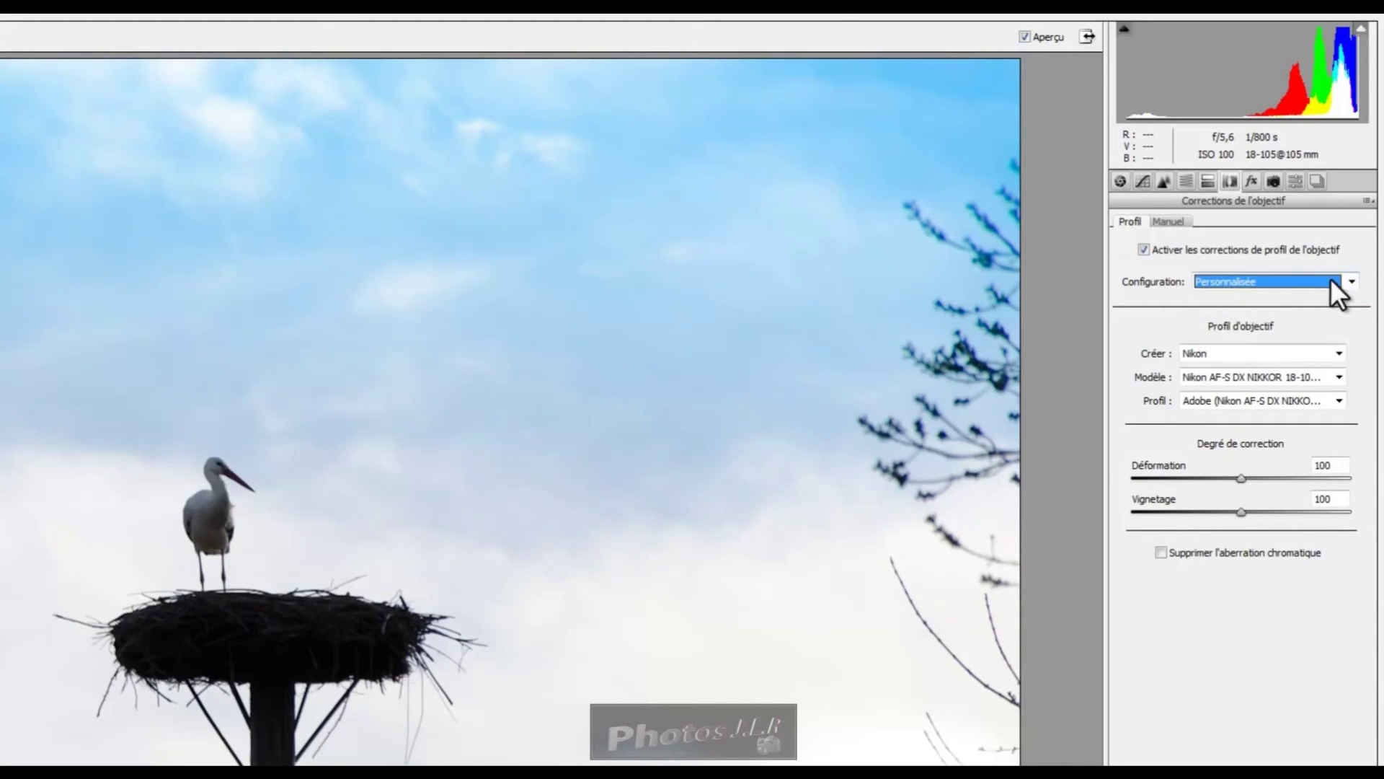
pyautogui.click(1349, 282)
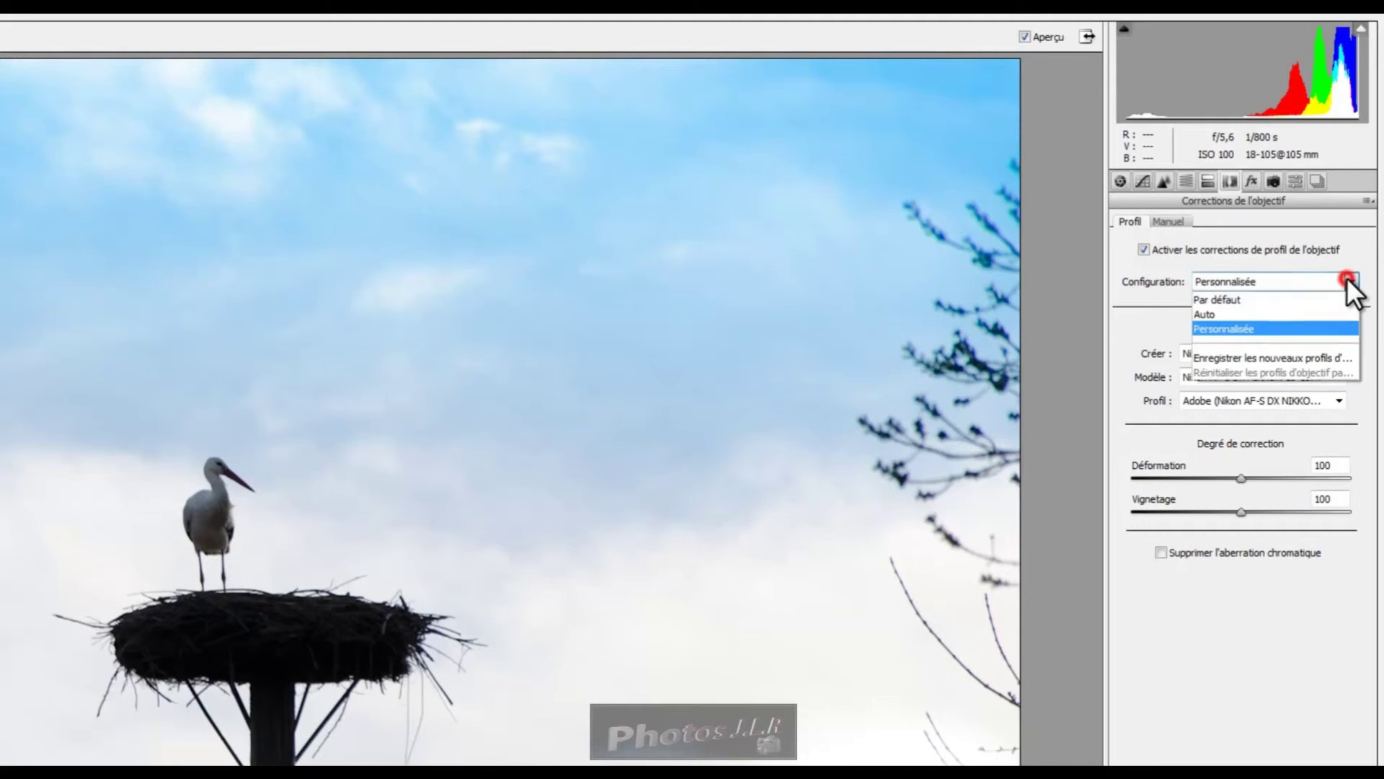
pyautogui.click(1201, 297)
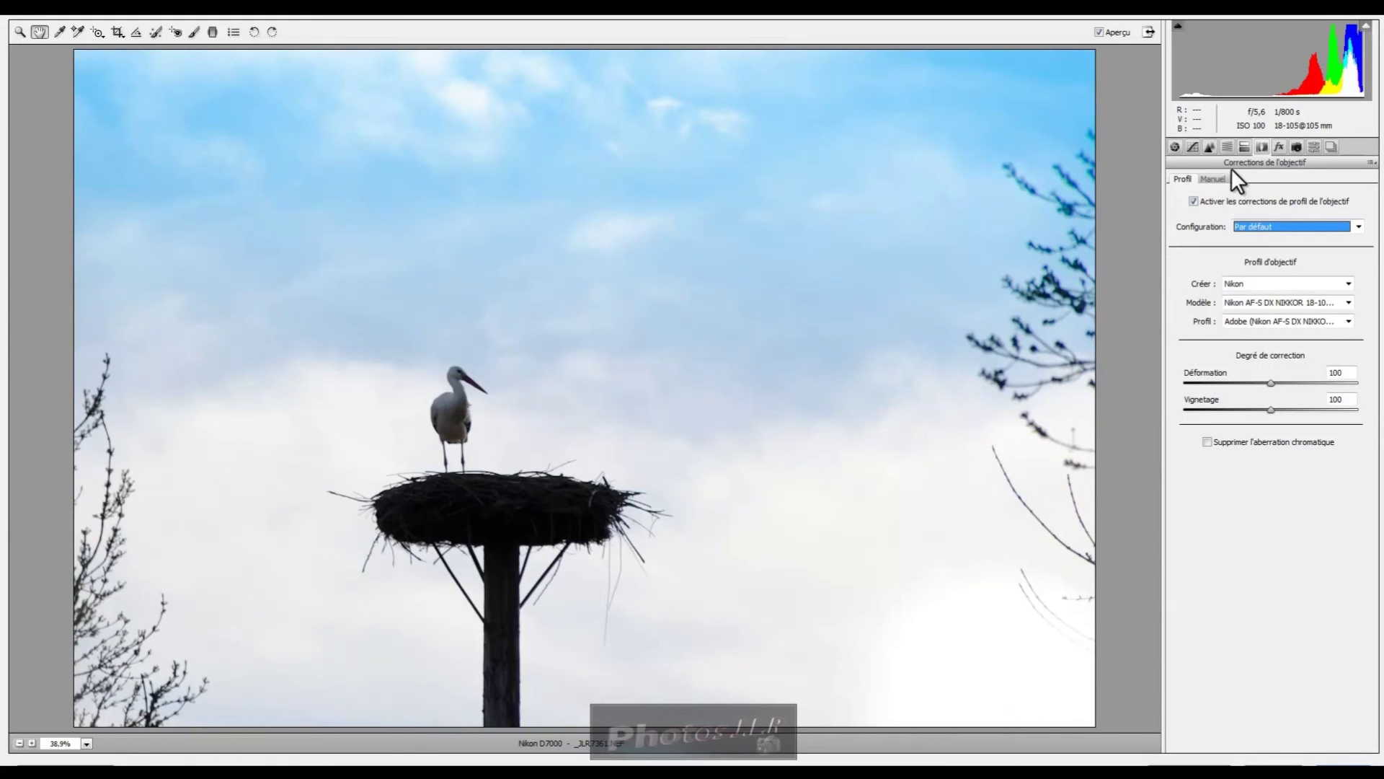
# Review the manual lens corrections, and try the chromatic aberration removal in the profile settings
pyautogui.click(1212, 179)
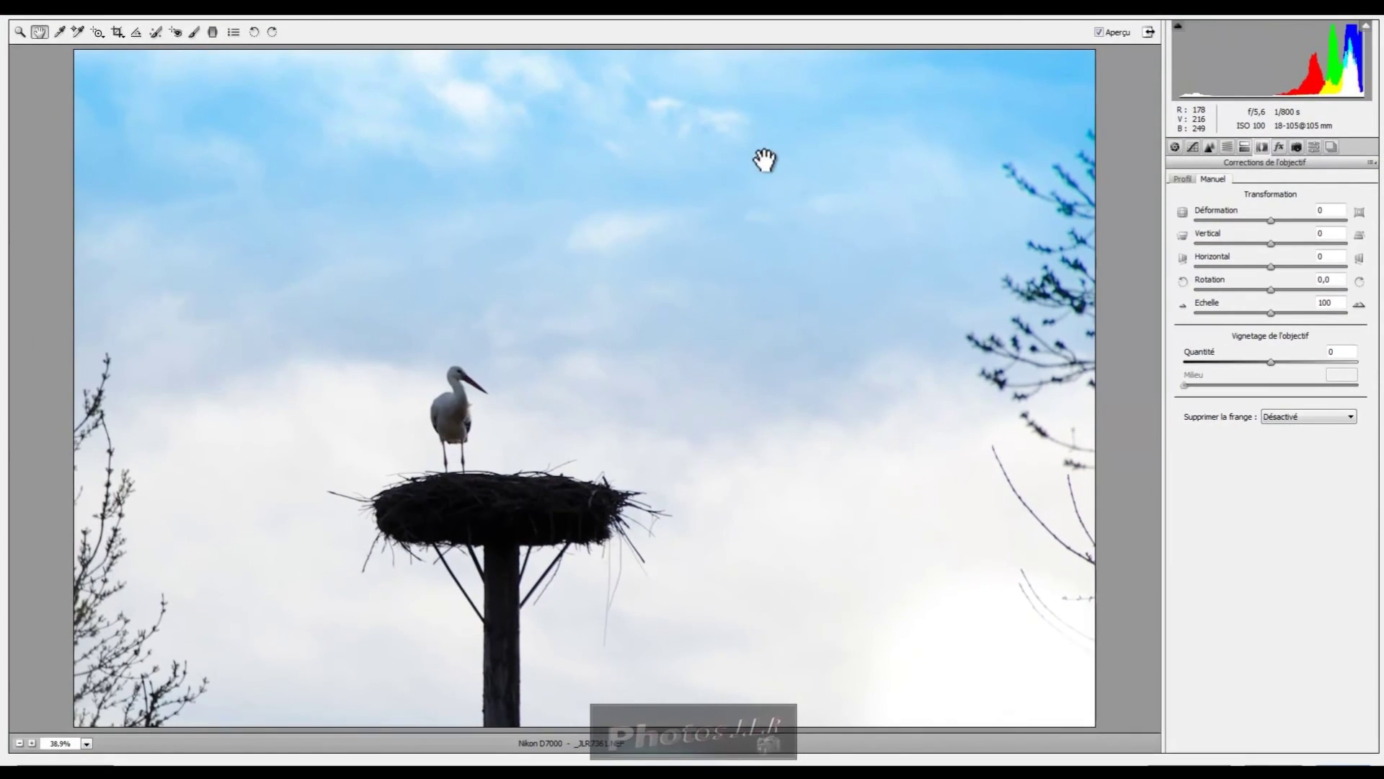
pyautogui.click(1183, 178)
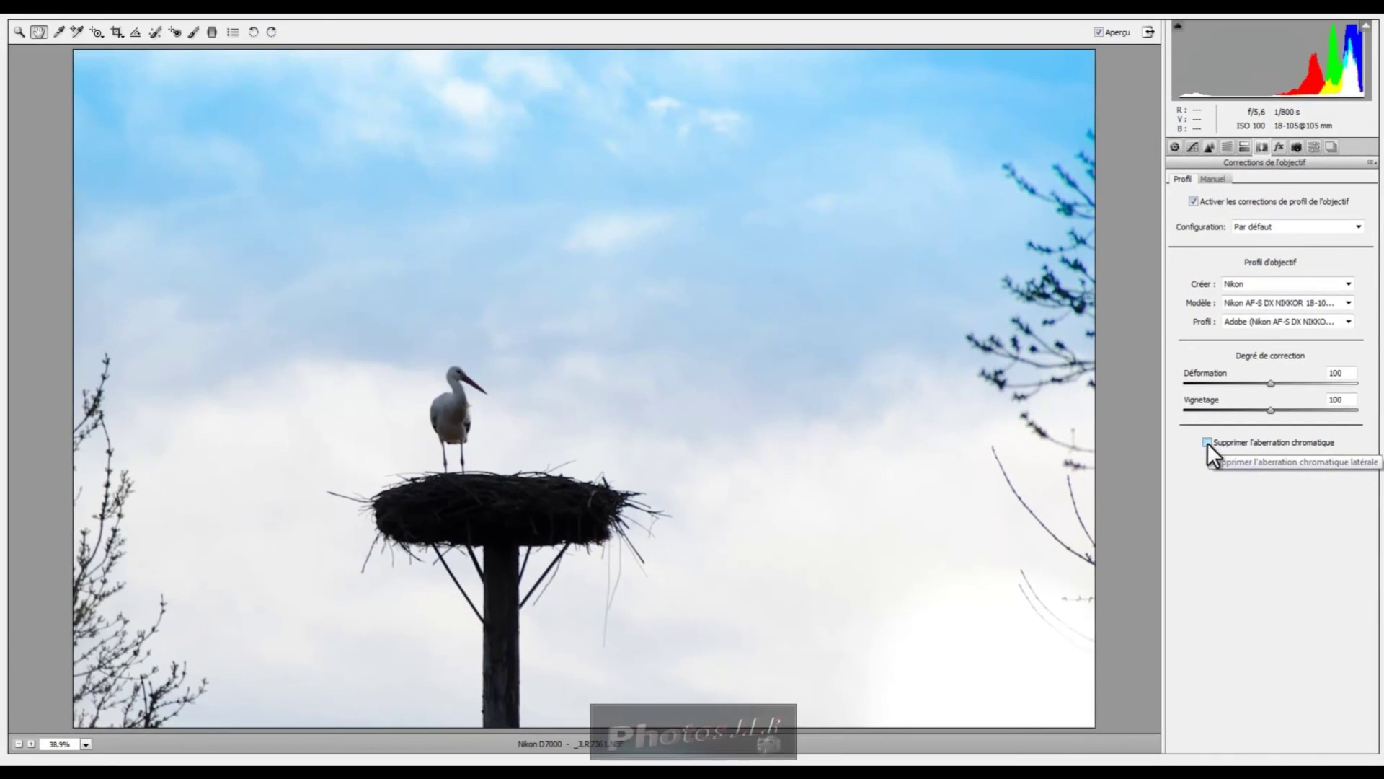
pyautogui.click(1003, 500)
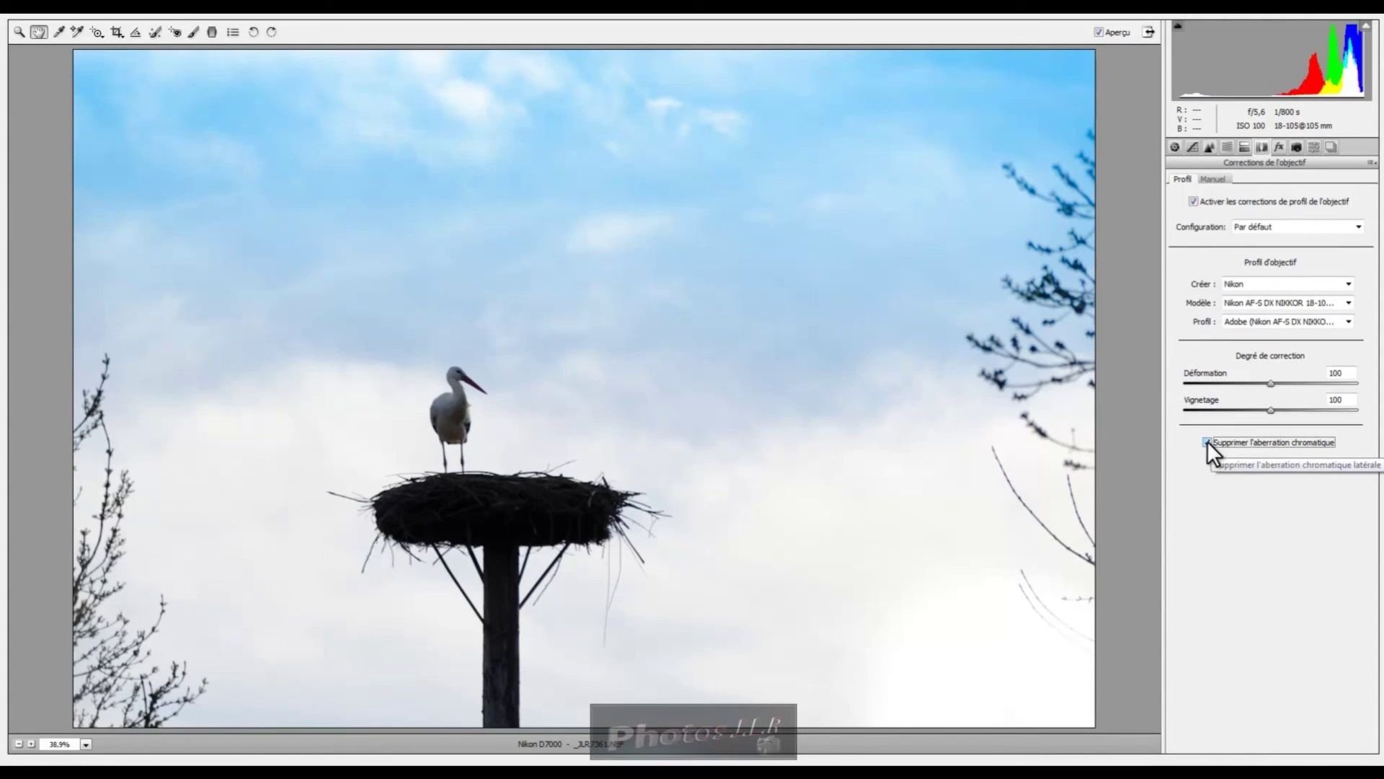
pyautogui.click(1207, 442)
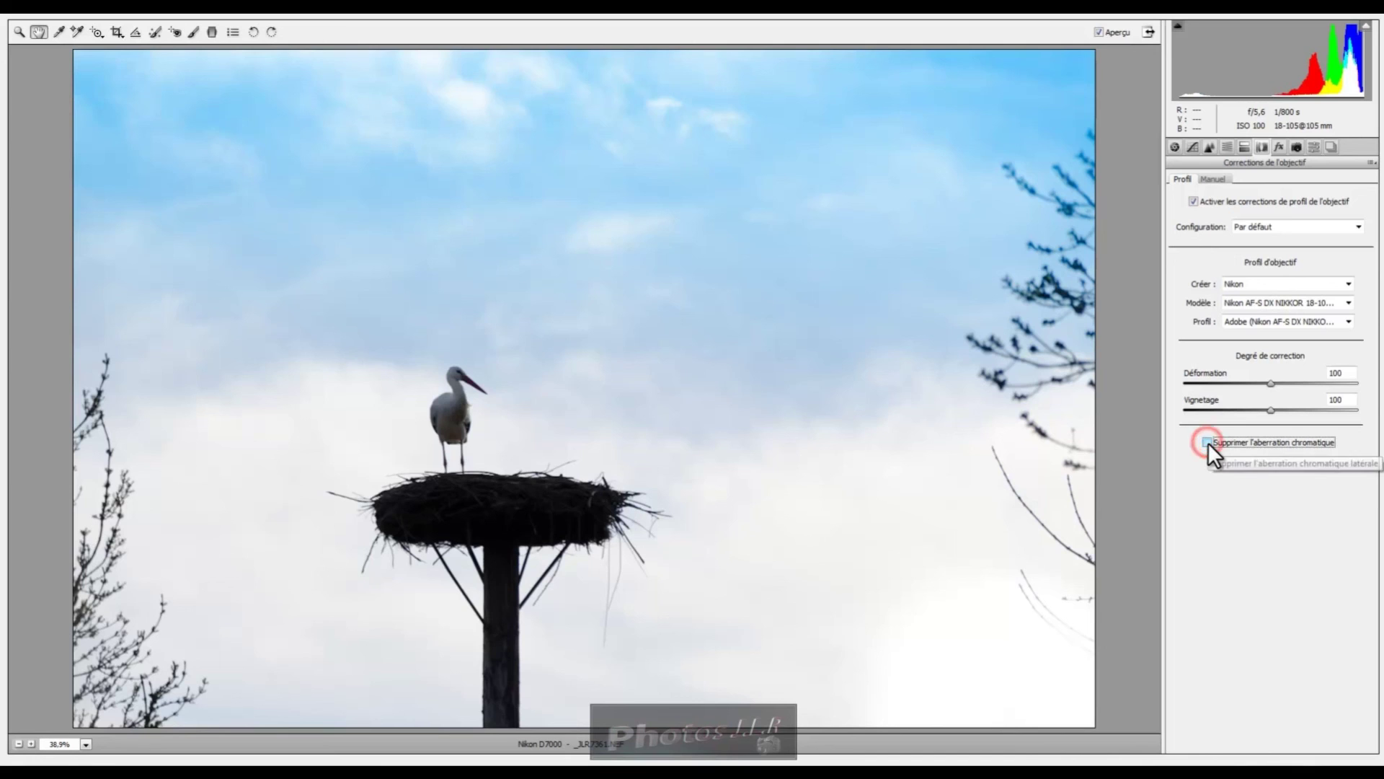